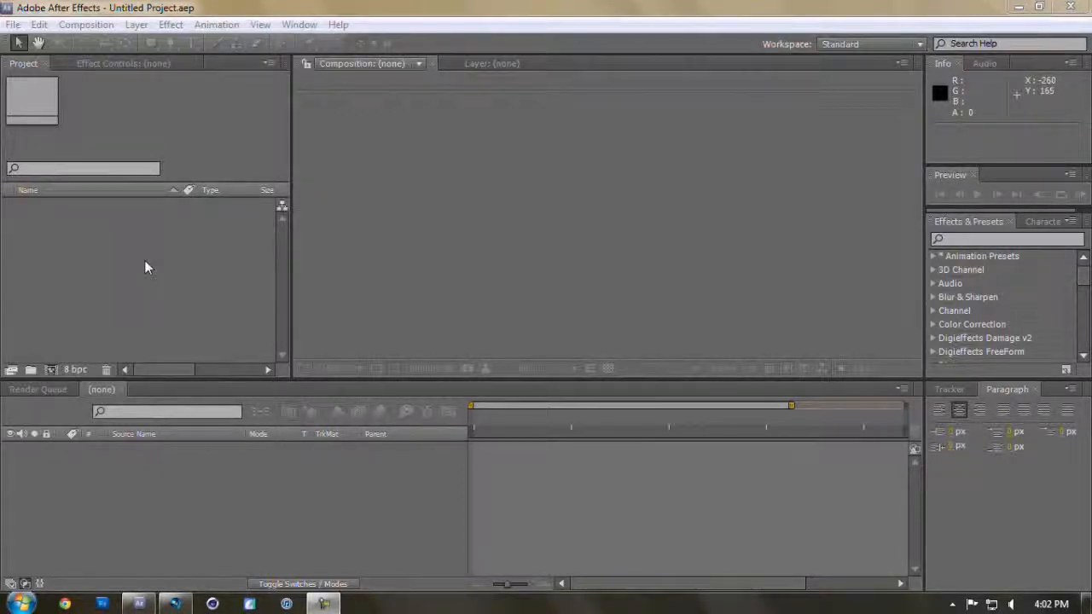
# Step: Import the video file 1.mp4 from the desktop and create a composition from it in the timeline
pyautogui.doubleClick(145, 262)
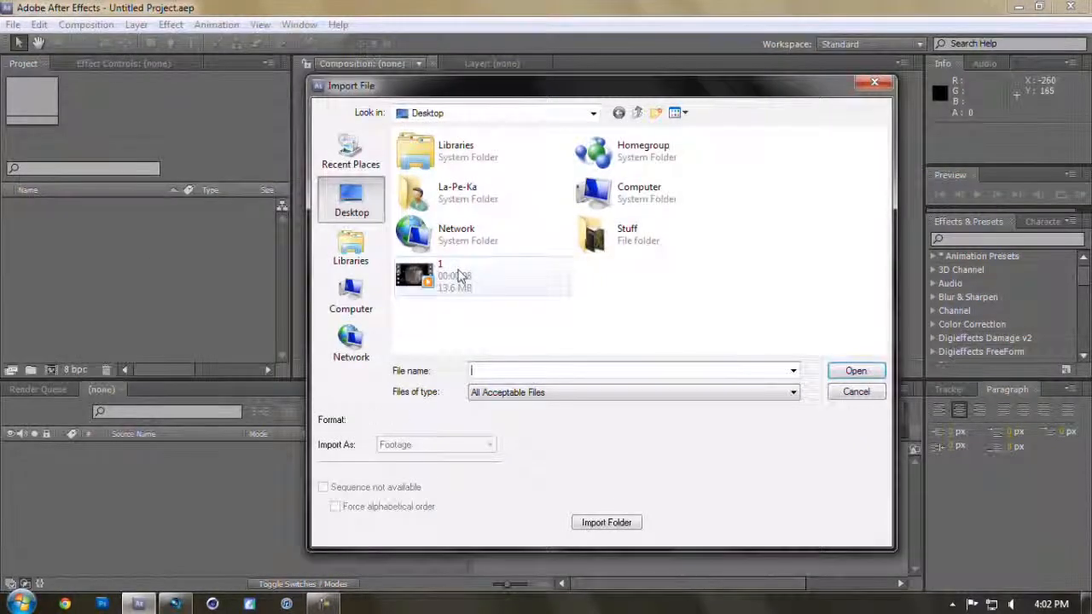
pyautogui.doubleClick(458, 275)
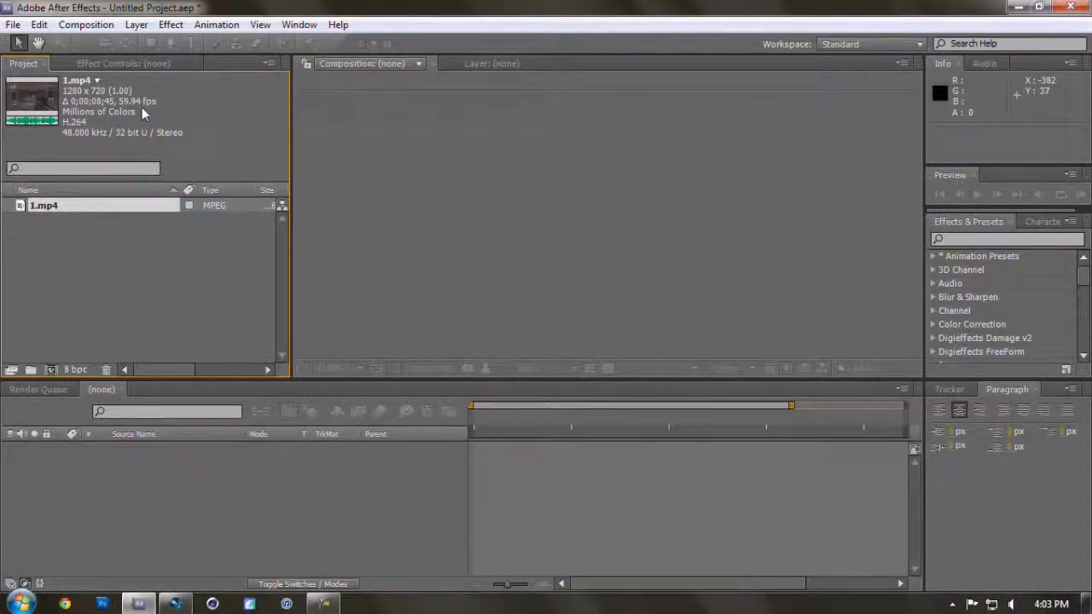
pyautogui.moveTo(66, 209); pyautogui.dragTo(134, 492)
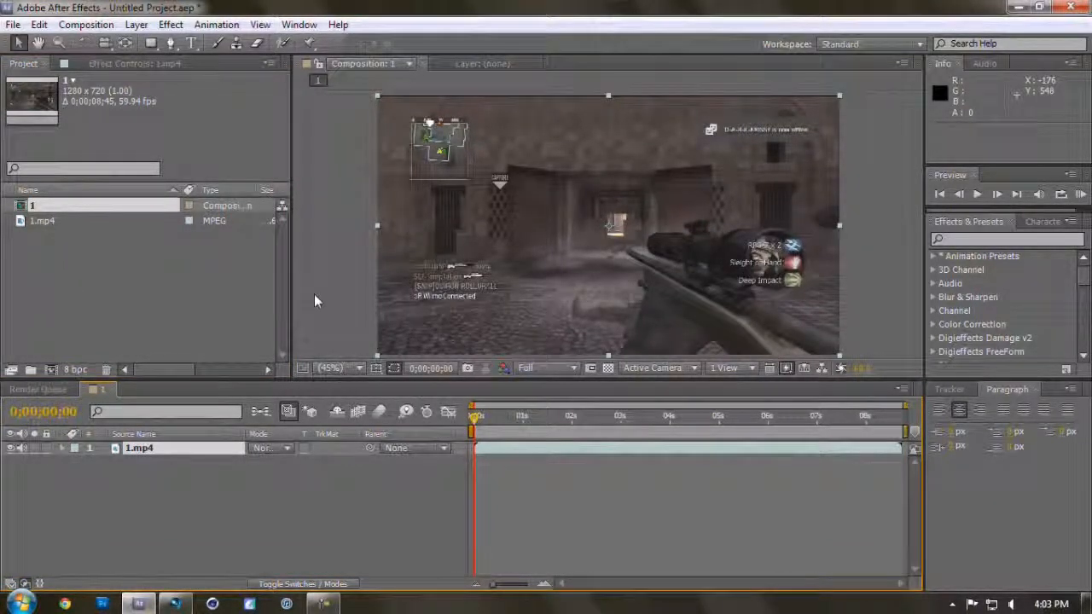
# Step: Scale the 1.mp4 clip up to about 102% so it slightly overfills the frame
pyautogui.moveTo(839, 96); pyautogui.dragTo(844, 94)
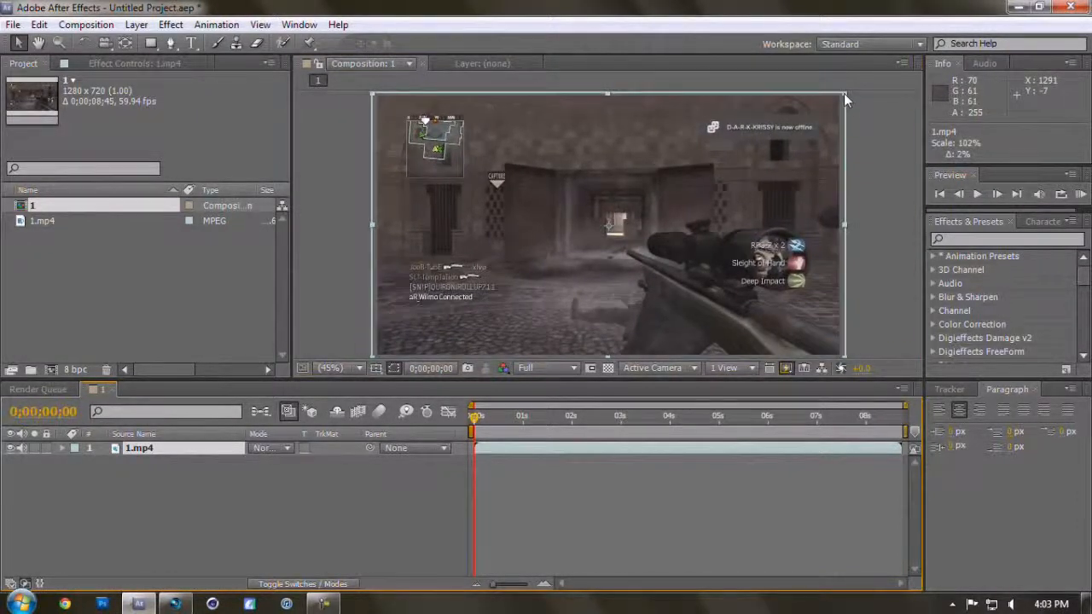
pyautogui.click(857, 133)
# Step: Enable frame blending for the composition and choose a frame blending mode for the 1.mp4 layer
pyautogui.click(138, 447)
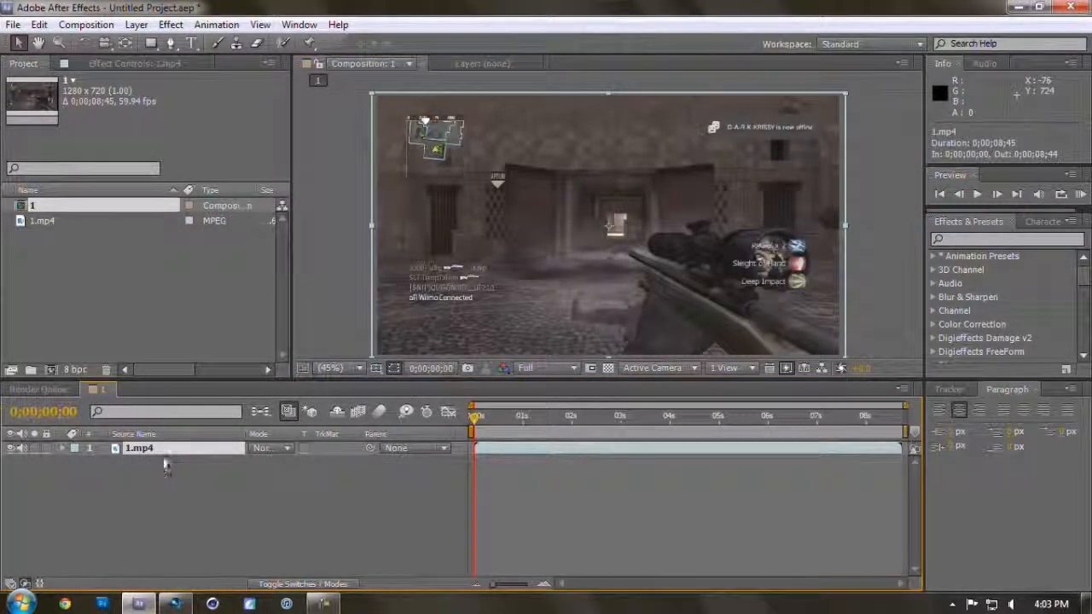
pyautogui.click(359, 413)
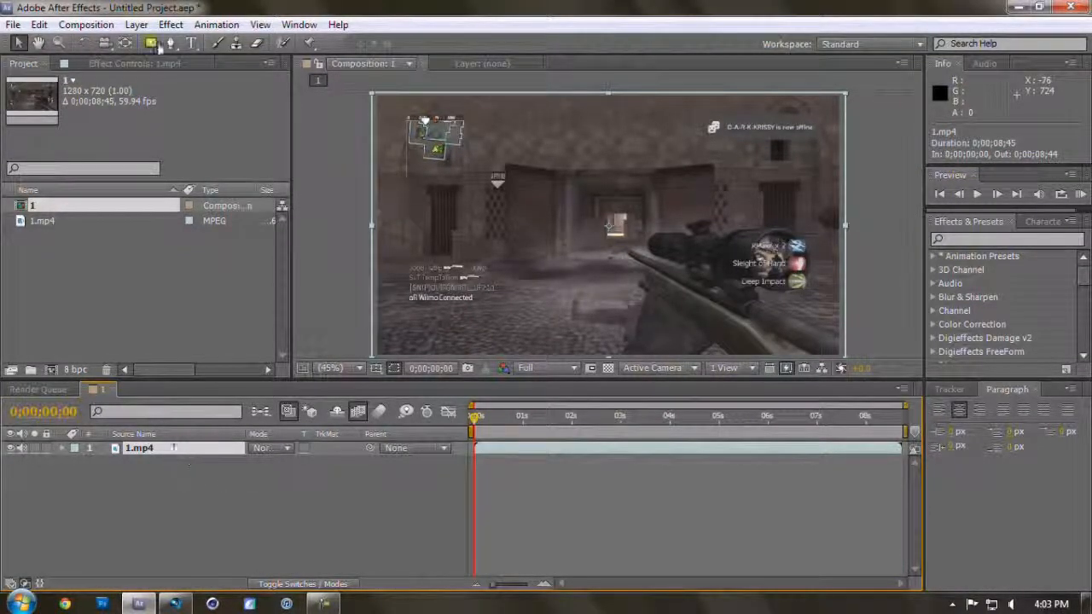
pyautogui.click(138, 25)
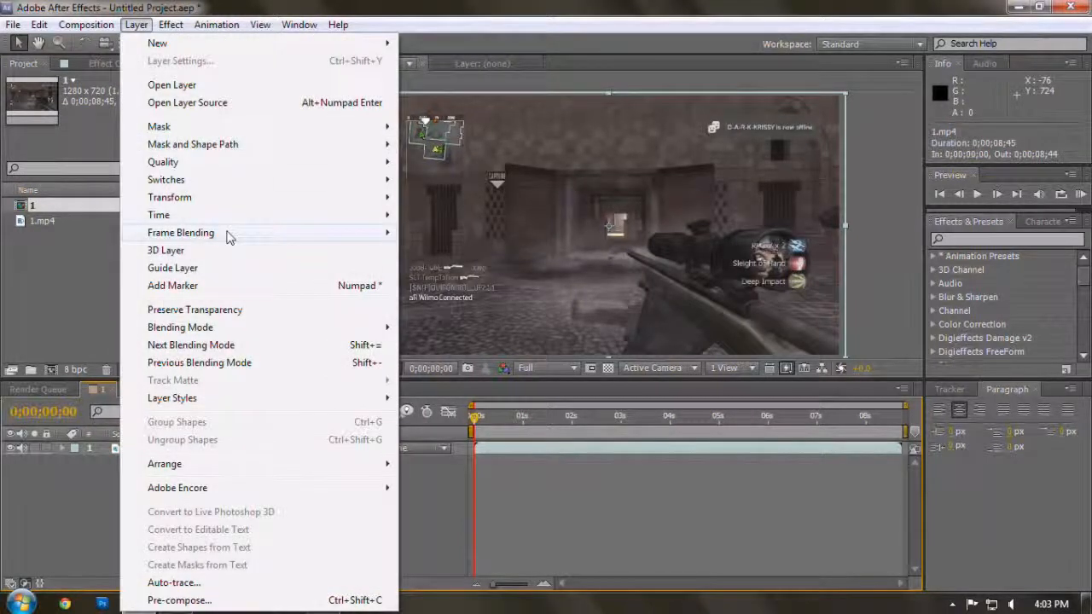
pyautogui.moveTo(230, 235)
pyautogui.click(434, 267)
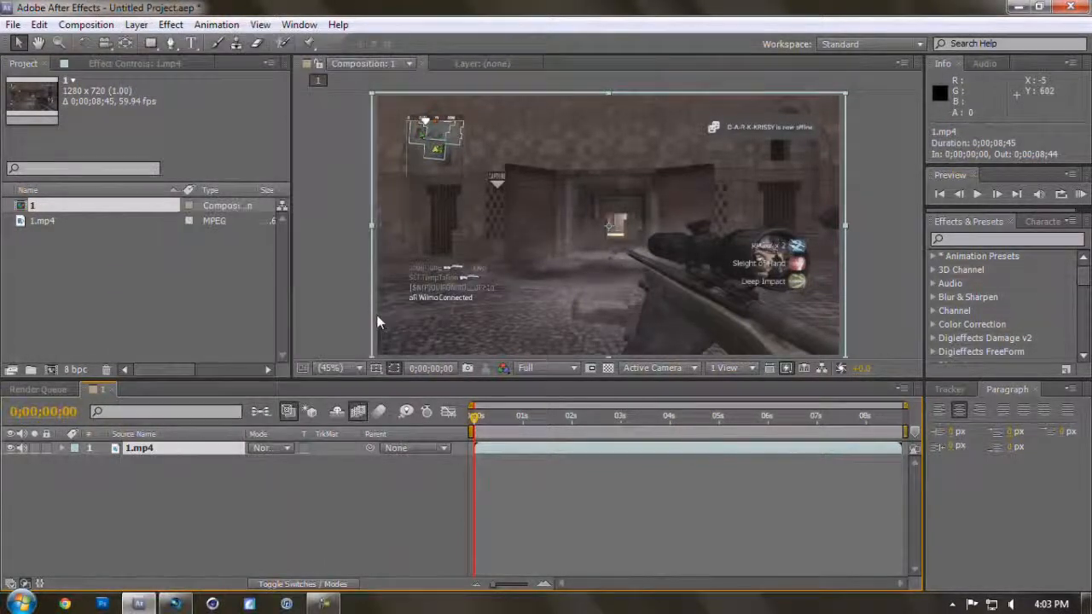
# Step: Enable time remapping on the 1.mp4 layer
pyautogui.click(136, 25)
pyautogui.click(139, 27)
pyautogui.click(139, 26)
pyautogui.moveTo(209, 218)
pyautogui.click(434, 215)
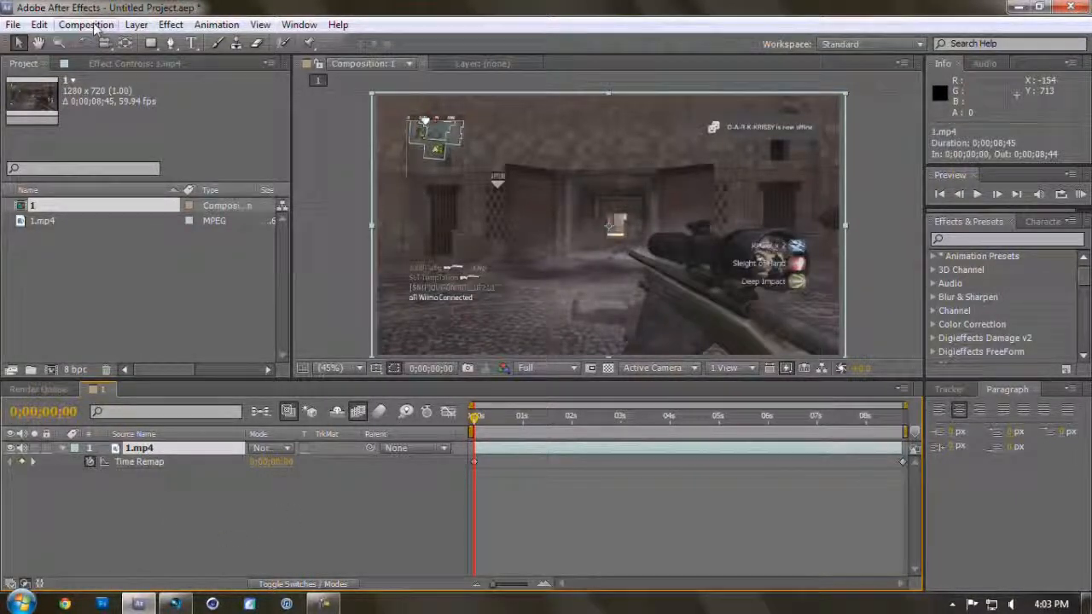
# Step: Add a new adjustment layer above the 1.mp4 clip
pyautogui.click(137, 25)
pyautogui.moveTo(253, 45)
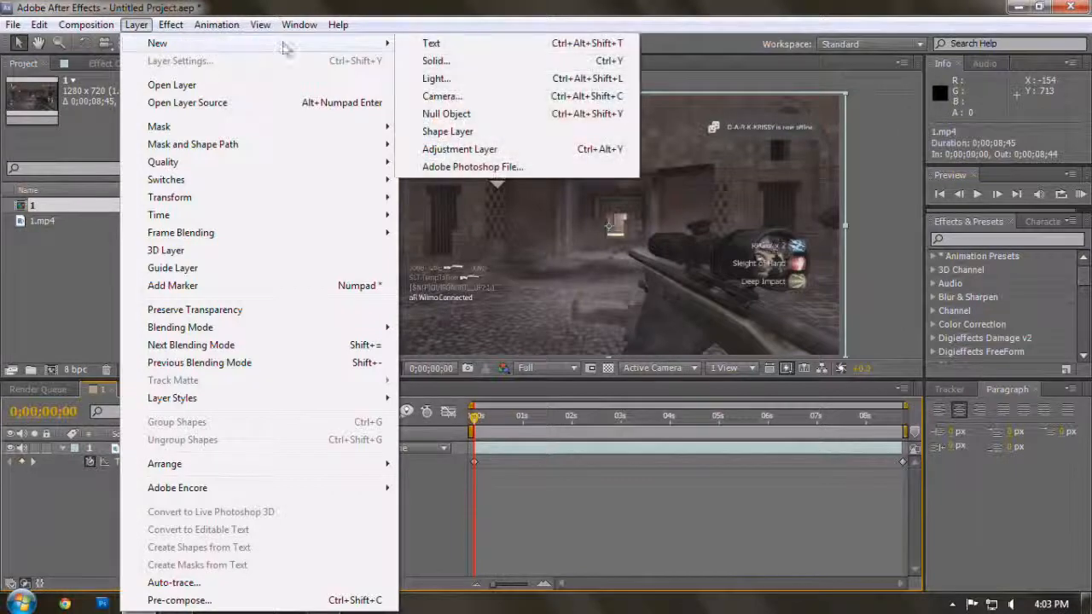
pyautogui.click(460, 151)
pyautogui.rightClick(161, 530)
pyautogui.moveTo(230, 379)
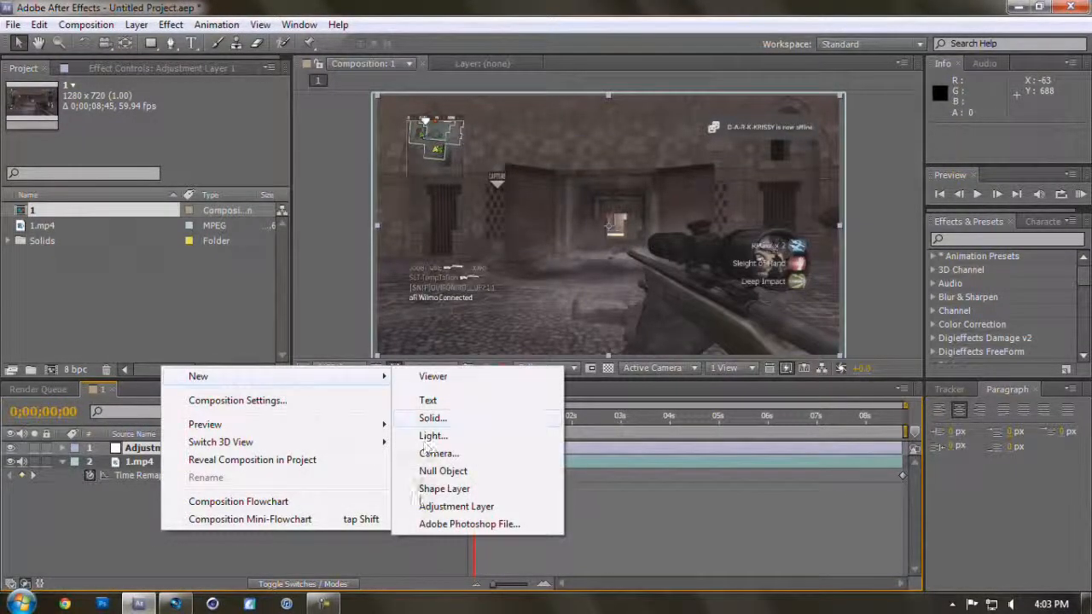
pyautogui.click(142, 505)
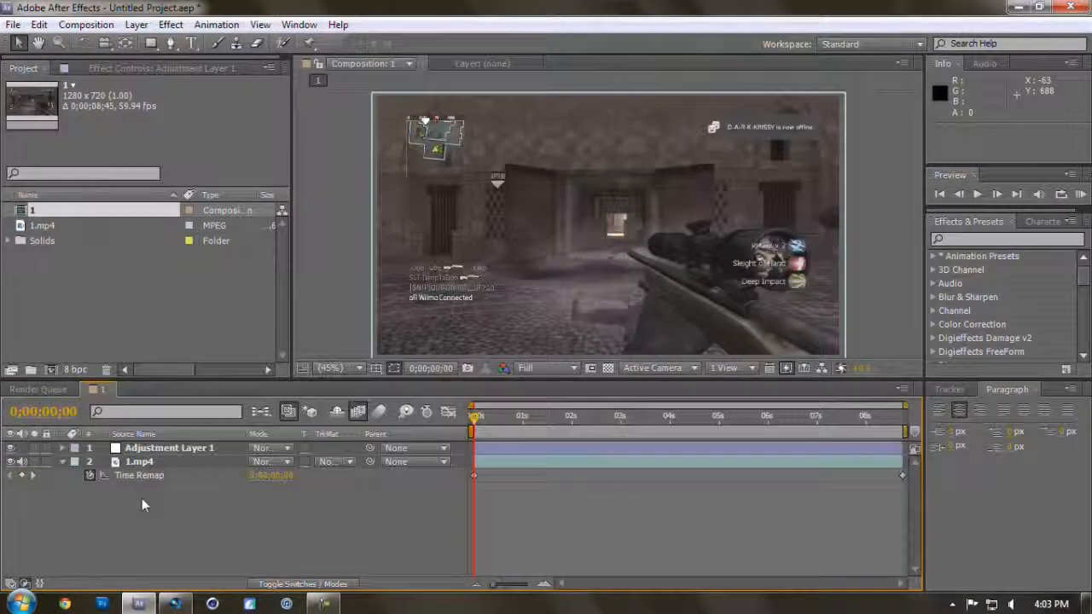
pyautogui.click(168, 450)
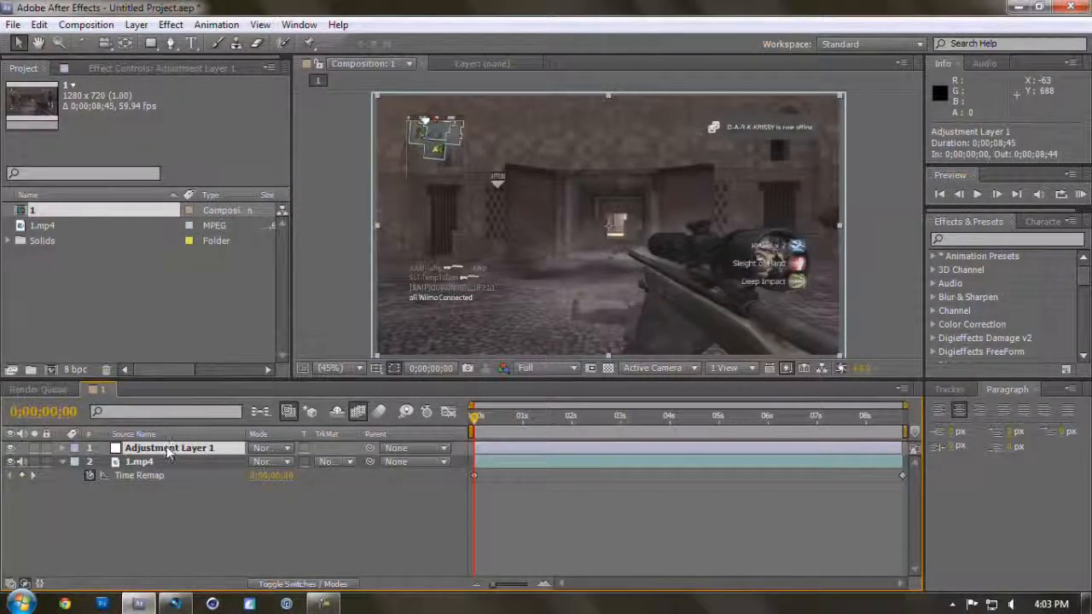
pyautogui.click(147, 463)
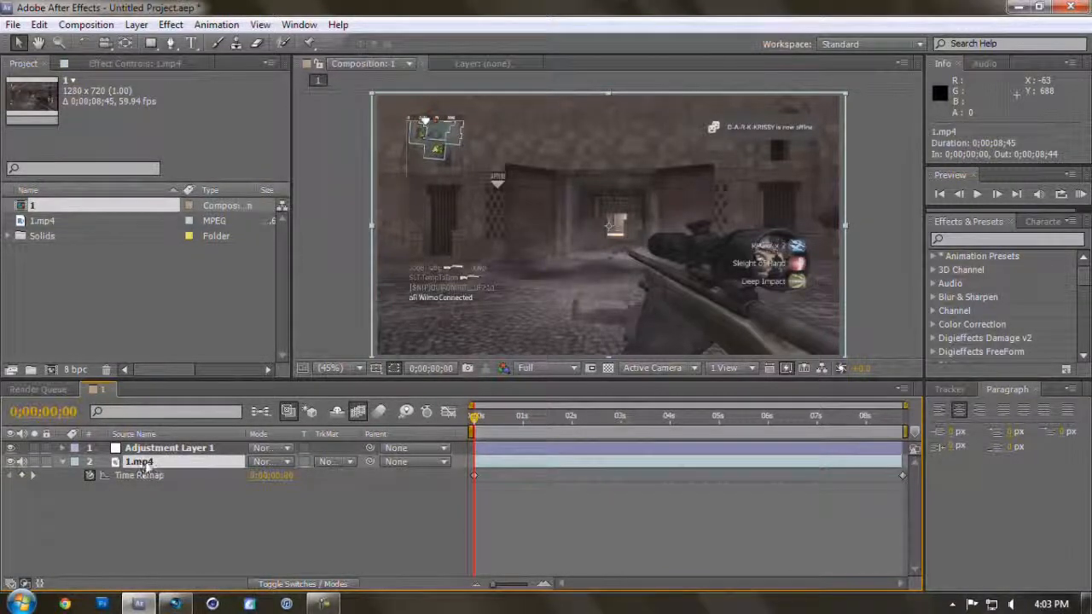
pyautogui.click(162, 450)
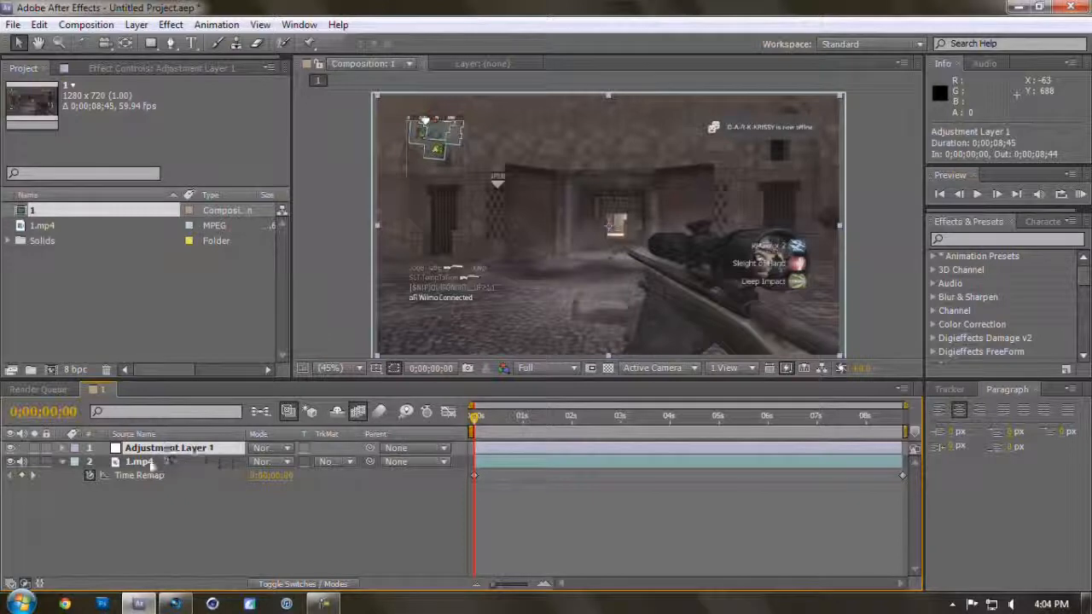
pyautogui.click(153, 461)
# Step: Apply the RE:Vision Twixtor effect to the adjustment layer and set its input frame rate to 59.94
pyautogui.click(159, 449)
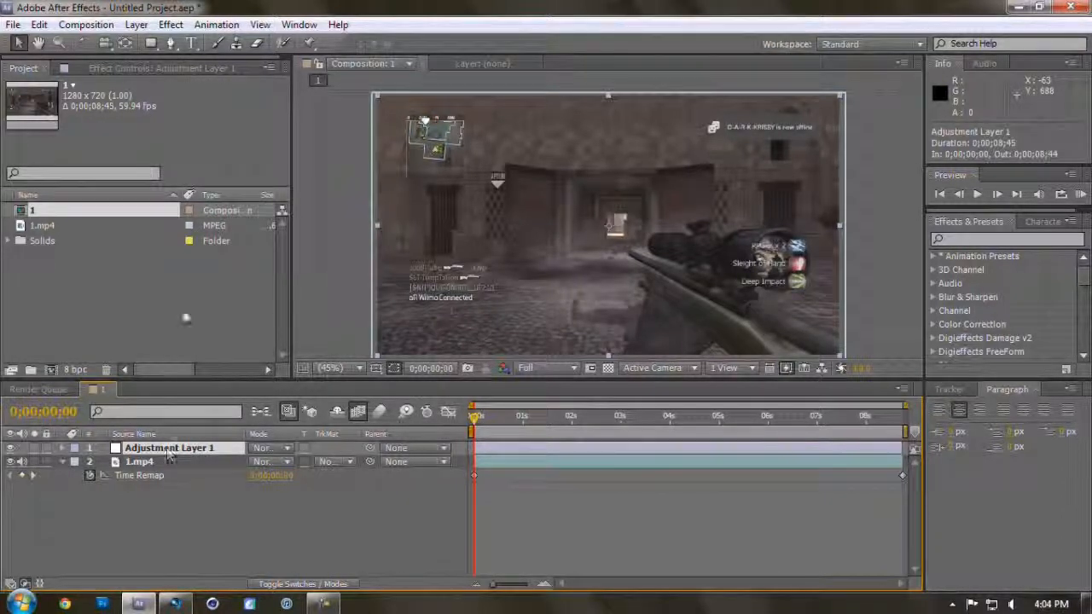
pyautogui.click(170, 25)
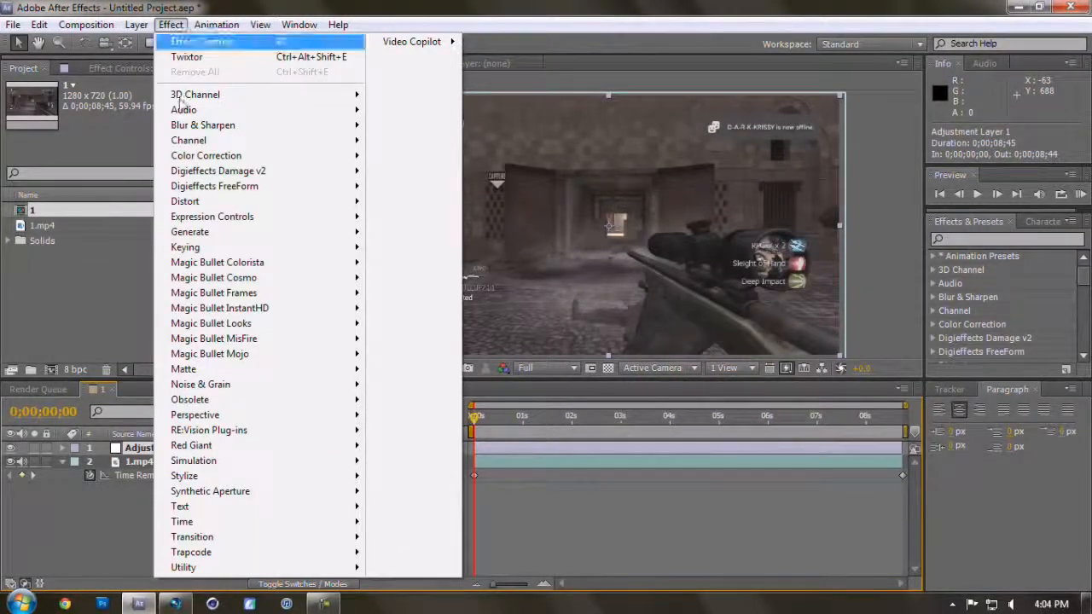
pyautogui.moveTo(264, 431)
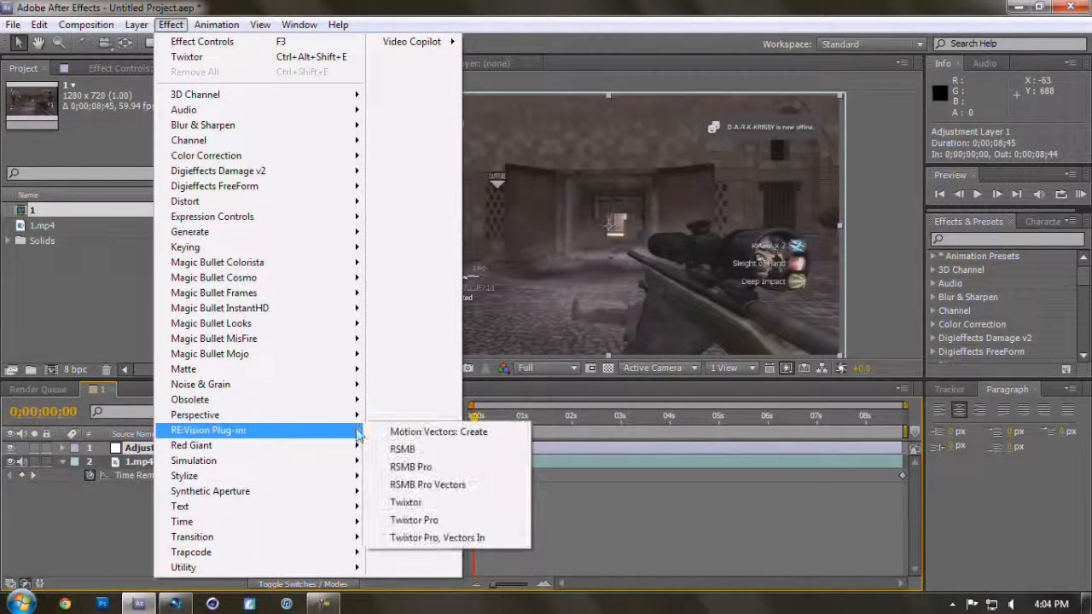
pyautogui.click(408, 505)
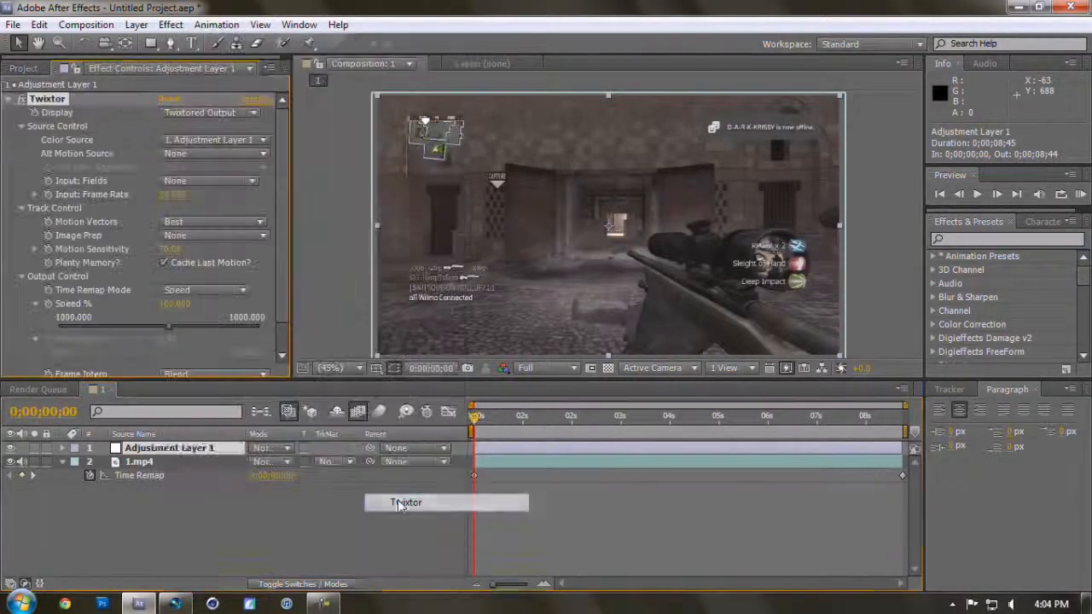
pyautogui.click(168, 194)
pyautogui.write('59.94')
pyautogui.press('Return')
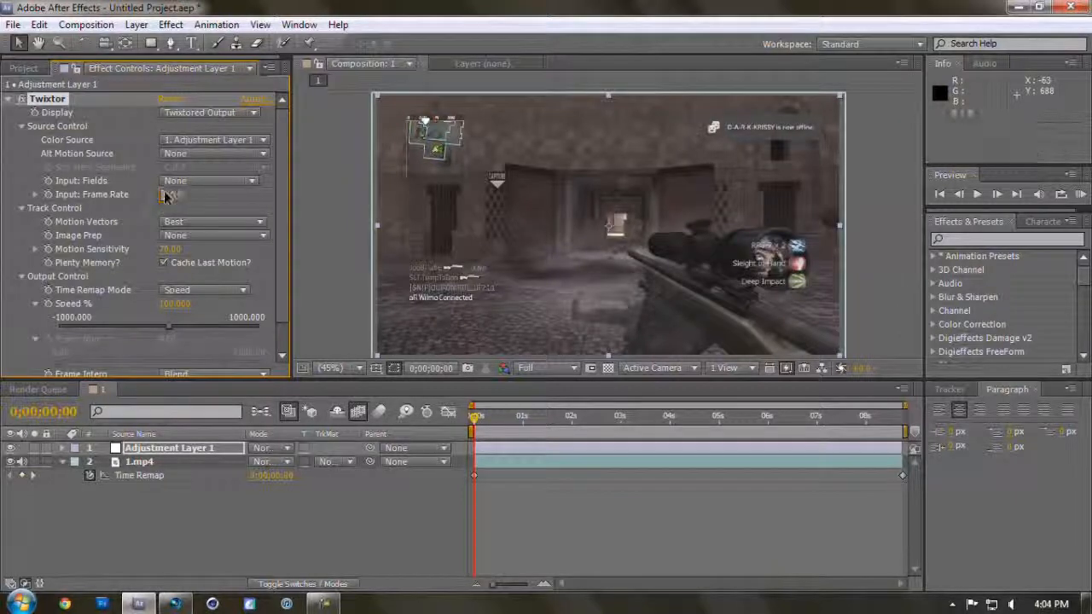
# Step: Go to 0;00;00;11 and start keyframing Speed % in Twixtor's output control on the adjustment layer
pyautogui.click(475, 424)
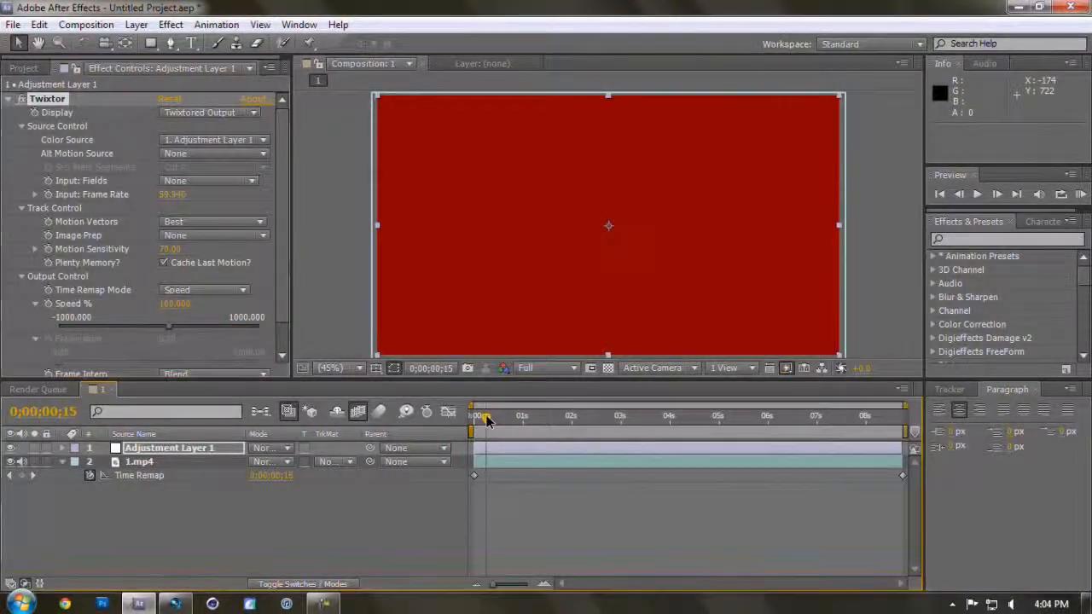
pyautogui.moveTo(487, 421); pyautogui.dragTo(484, 425)
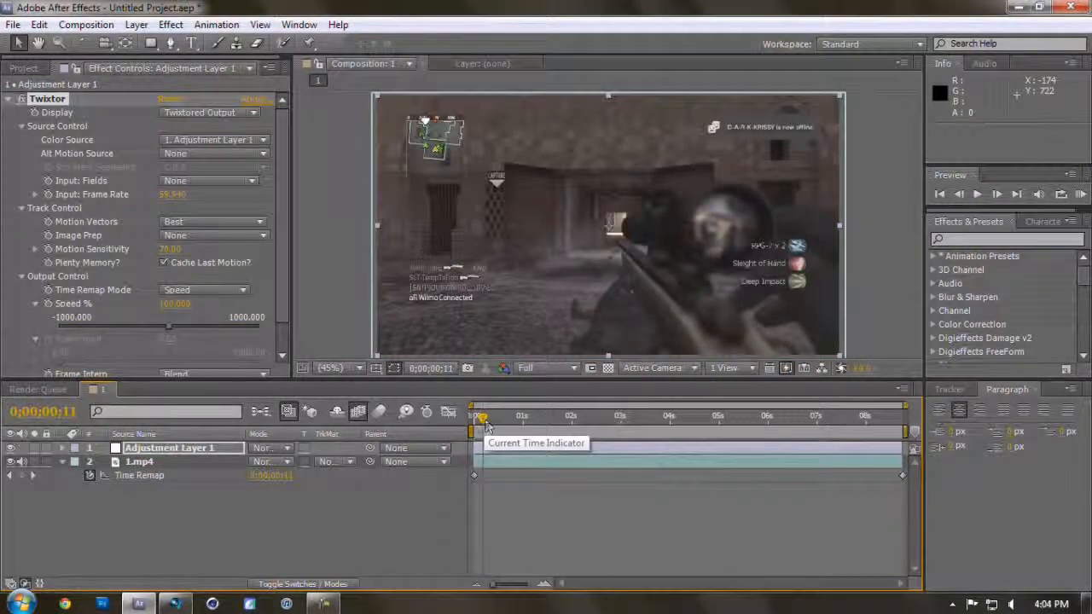
pyautogui.click(61, 449)
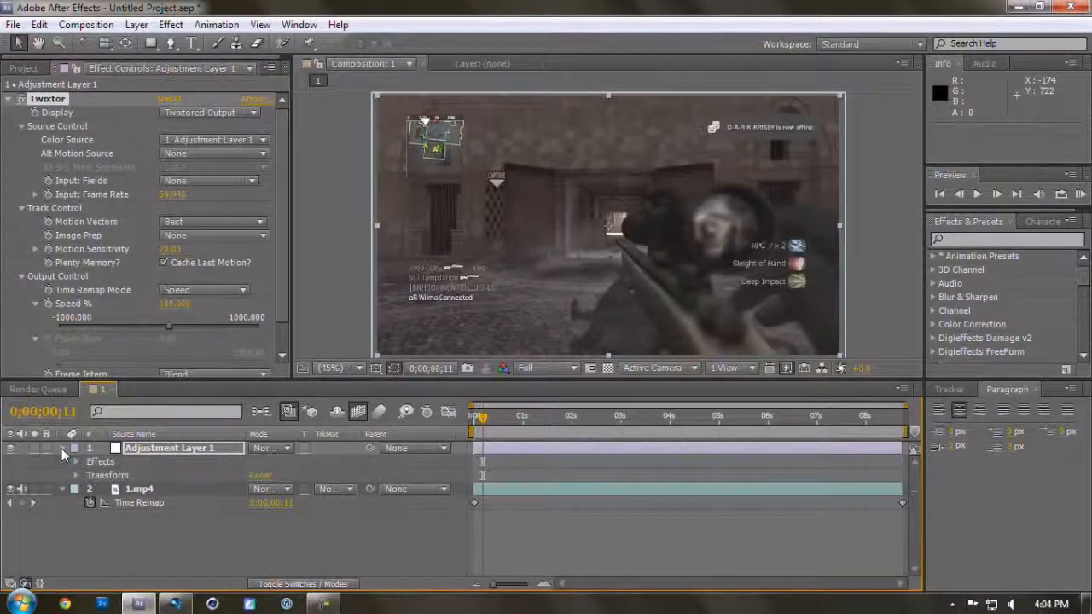
pyautogui.click(76, 462)
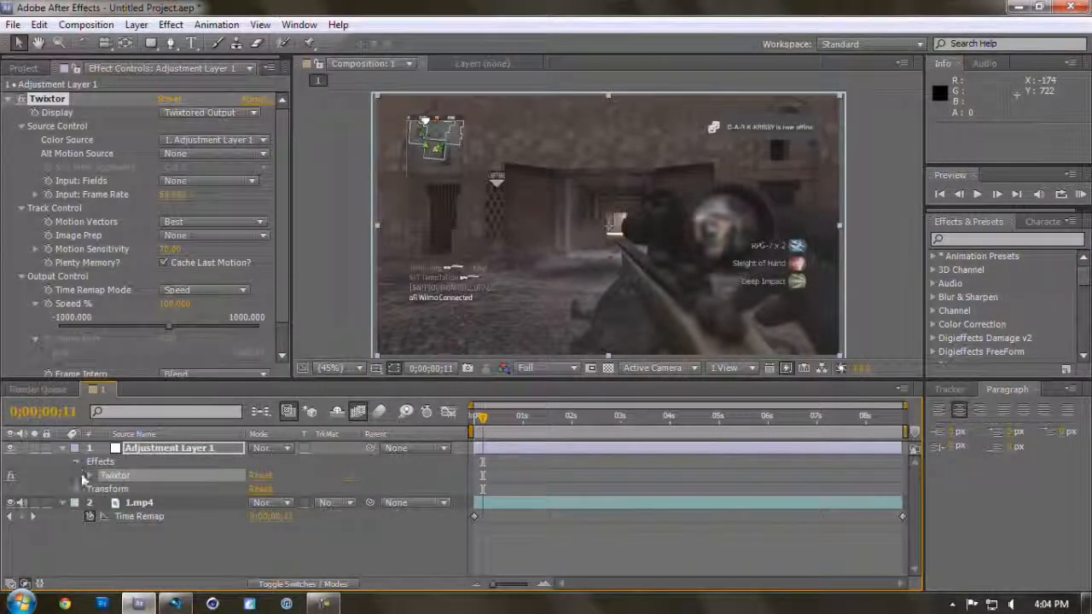
pyautogui.click(88, 473)
pyautogui.click(102, 528)
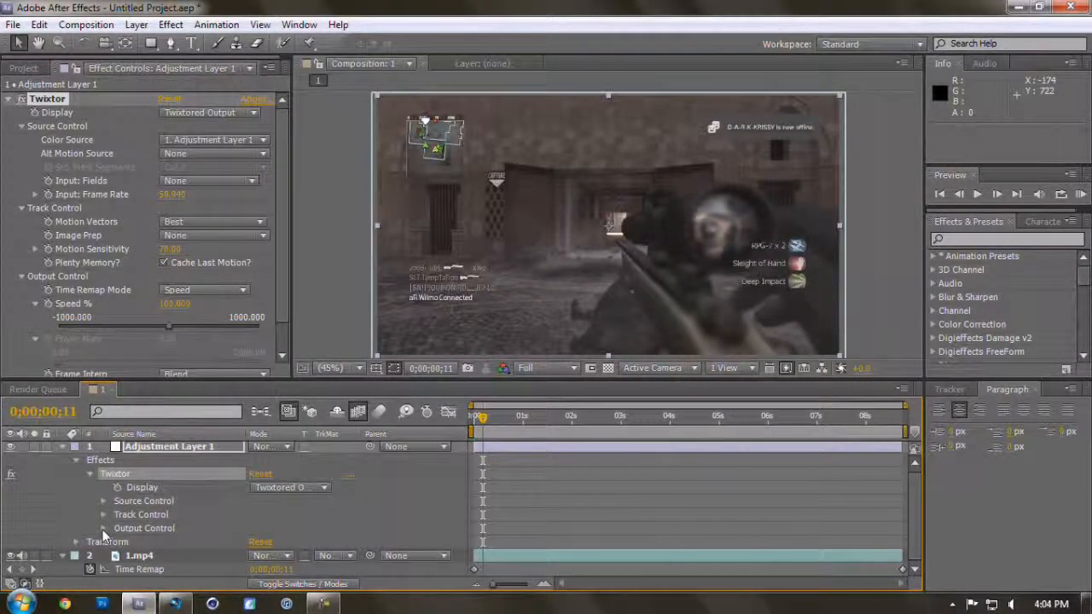
pyautogui.scroll(-3, 128, 534)
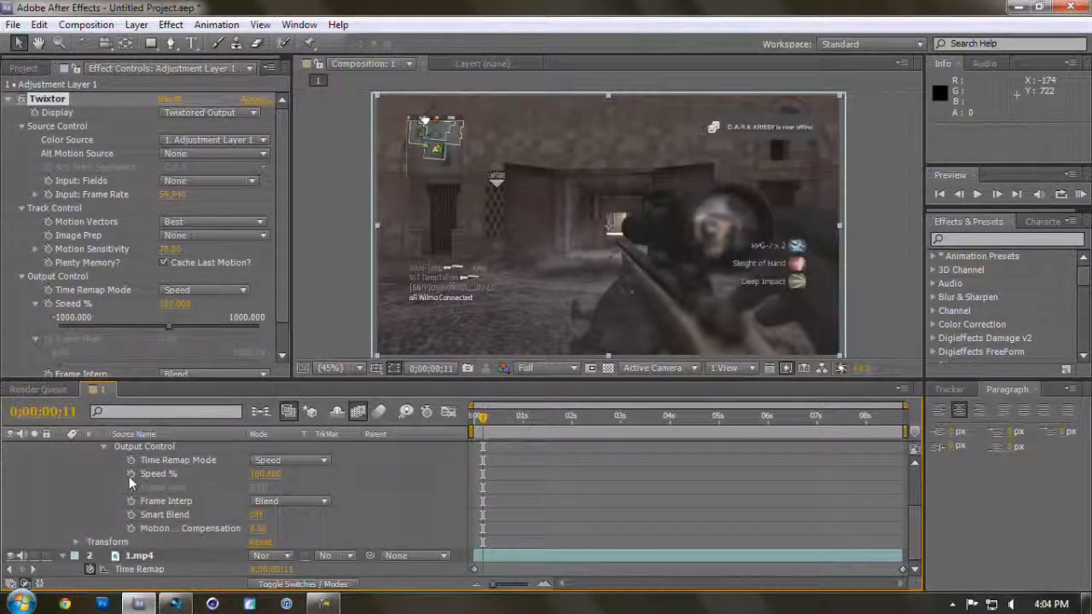
pyautogui.click(131, 473)
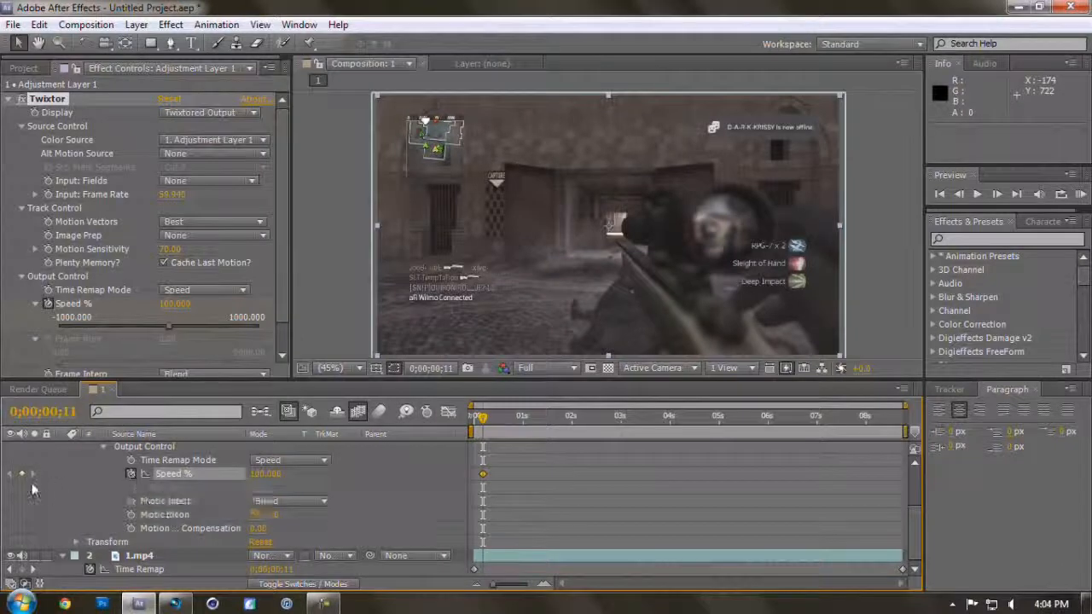
# Step: Add a Speed % keyframe one frame earlier, at 0;00;00;10, and set the speed at 0;00;00;11 to 1
pyautogui.click(958, 194)
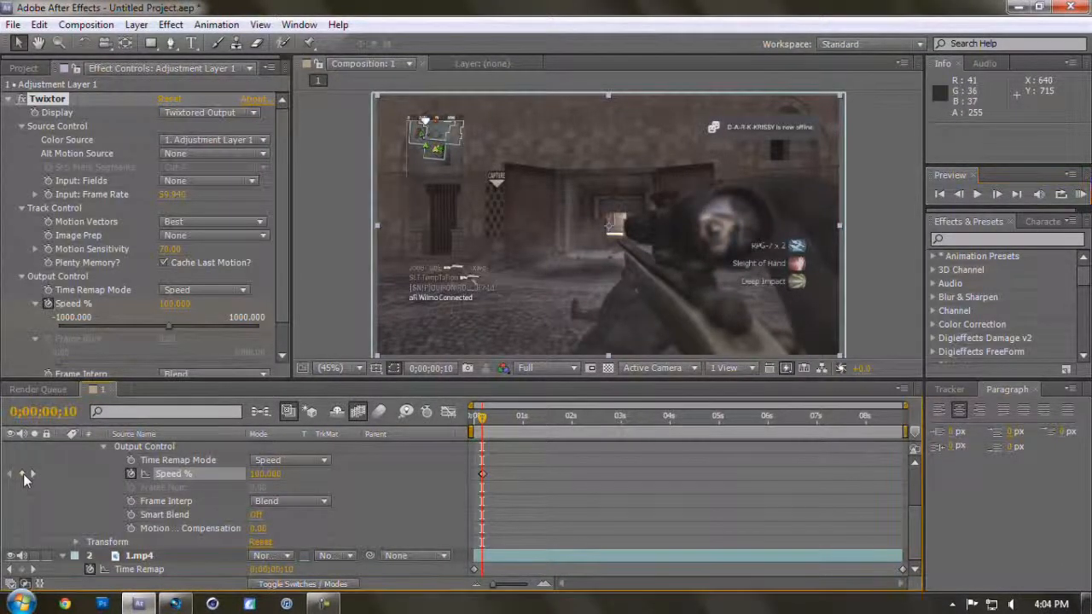
pyautogui.press('pagedown')
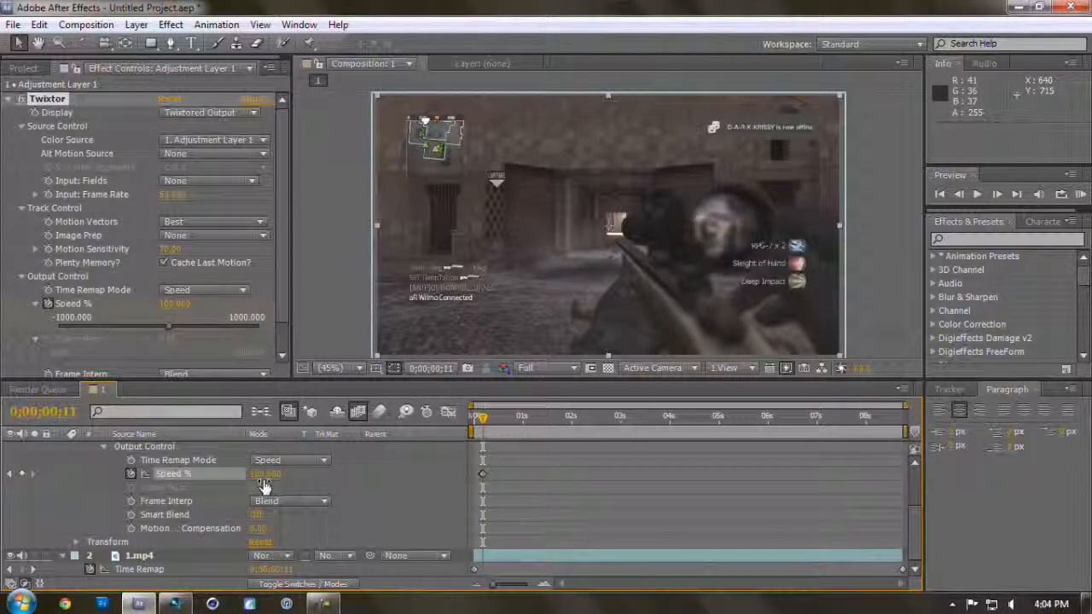
pyautogui.click(262, 476)
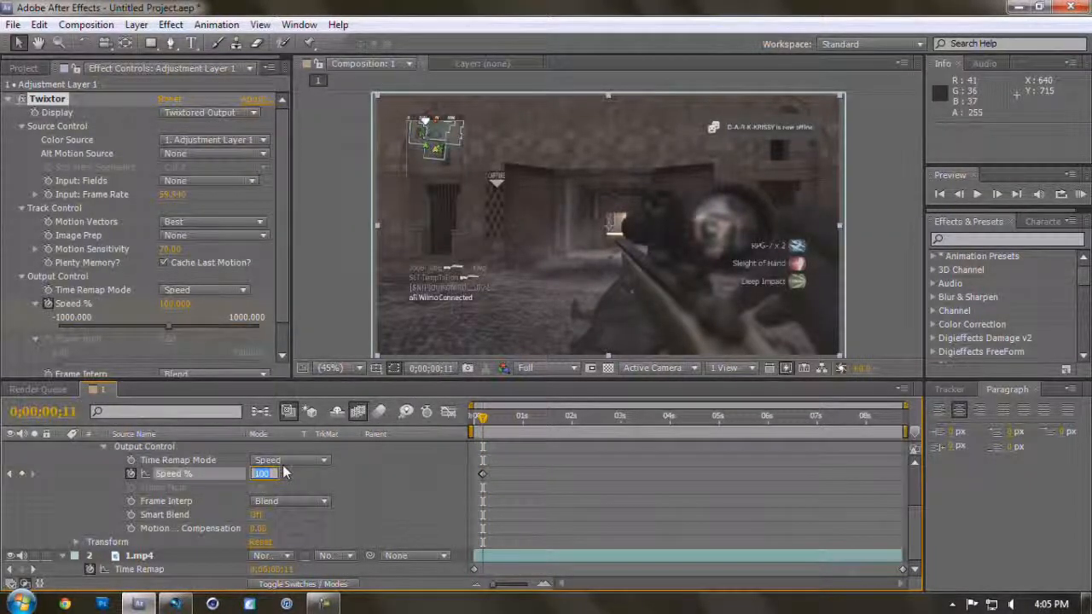
pyautogui.write('1')
pyautogui.press('Return')
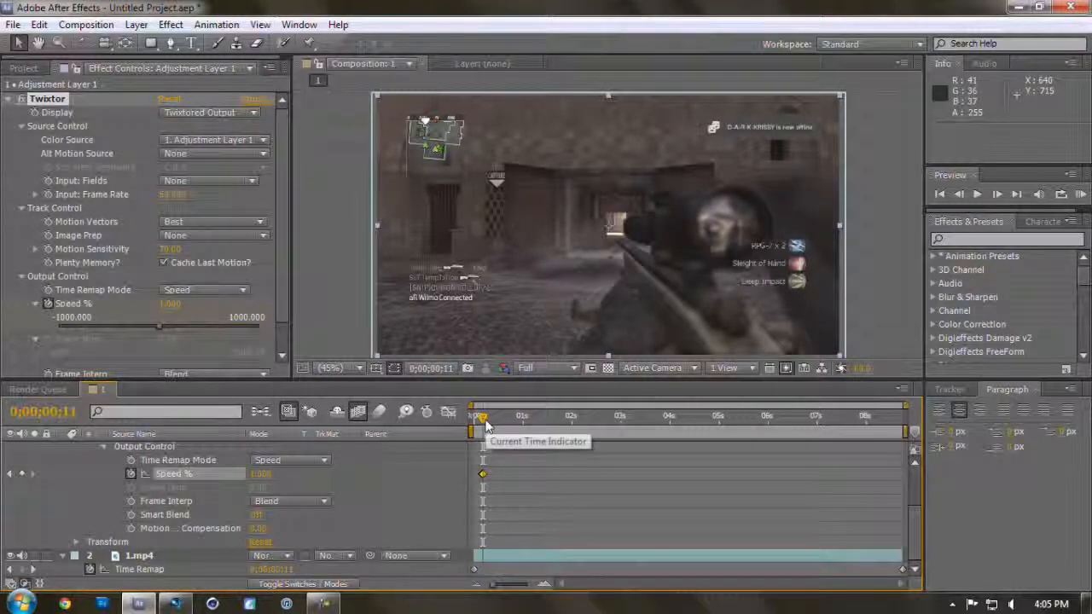
# Step: Add a Speed % keyframe at 0;00;01;01, set the speed at 0;00;01;02 to 100, and preview the slow-motion section
pyautogui.press('space')
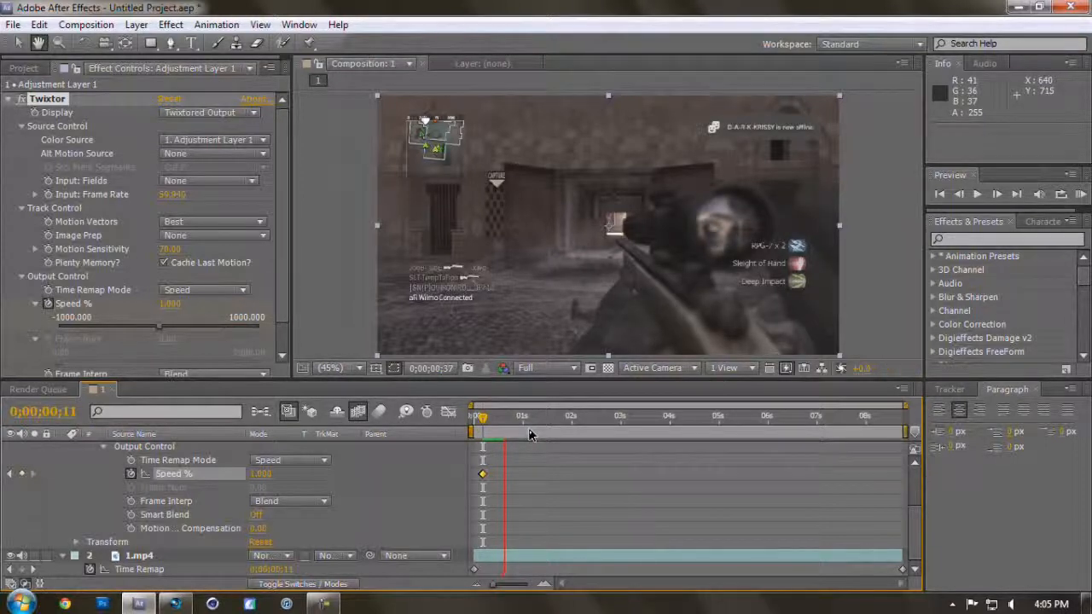
pyautogui.press('space')
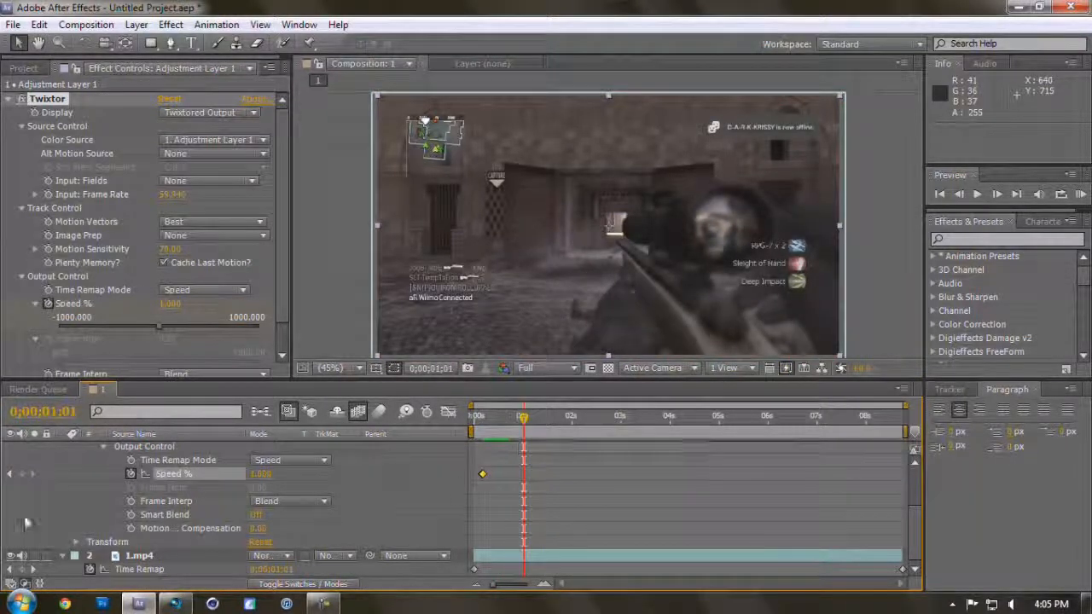
pyautogui.click(23, 474)
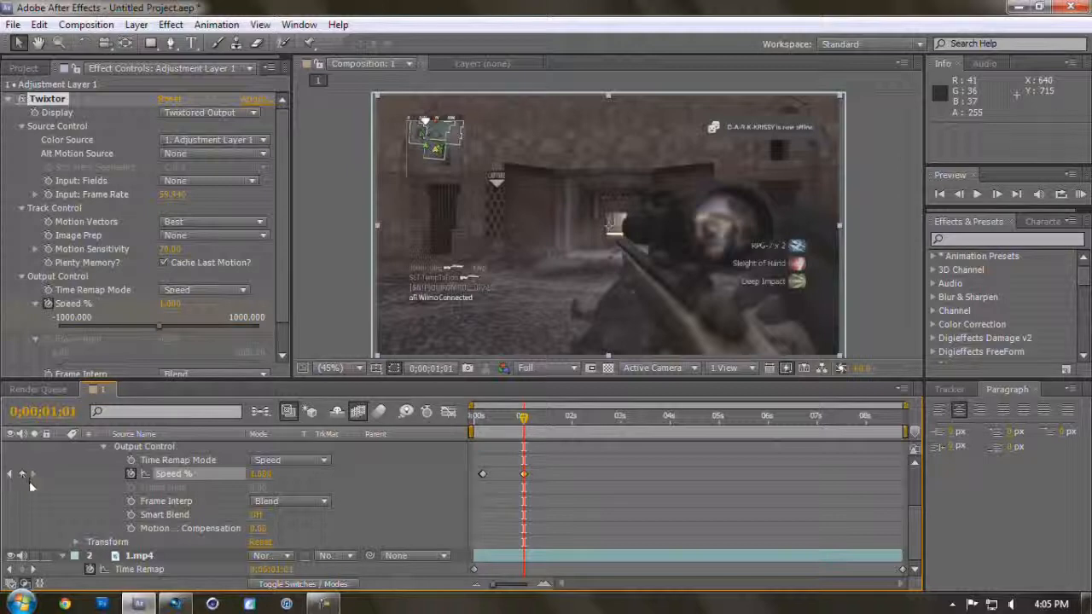
pyautogui.click(995, 195)
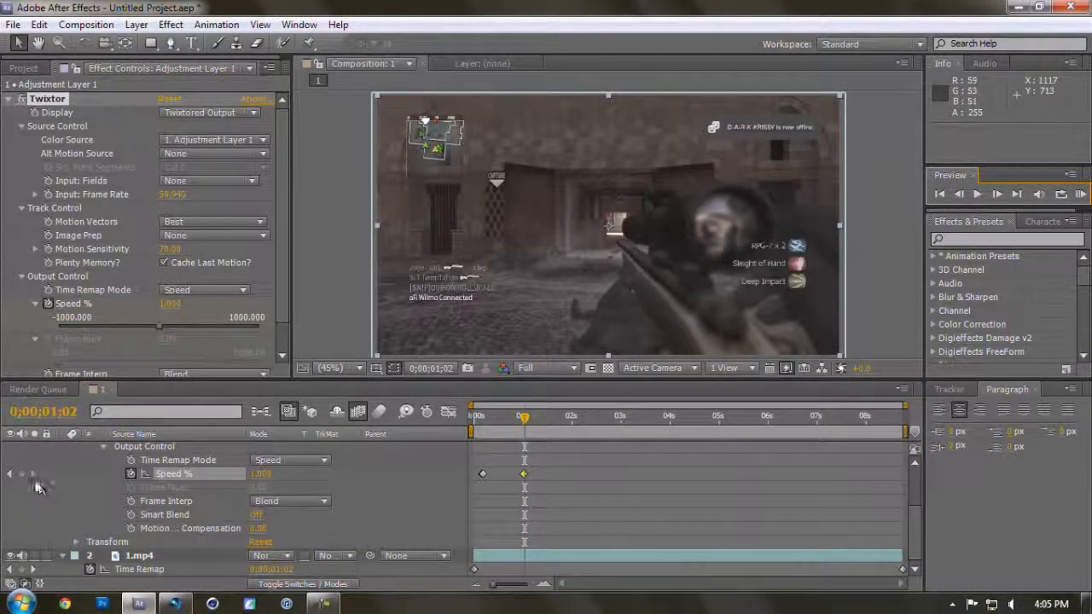
pyautogui.click(260, 474)
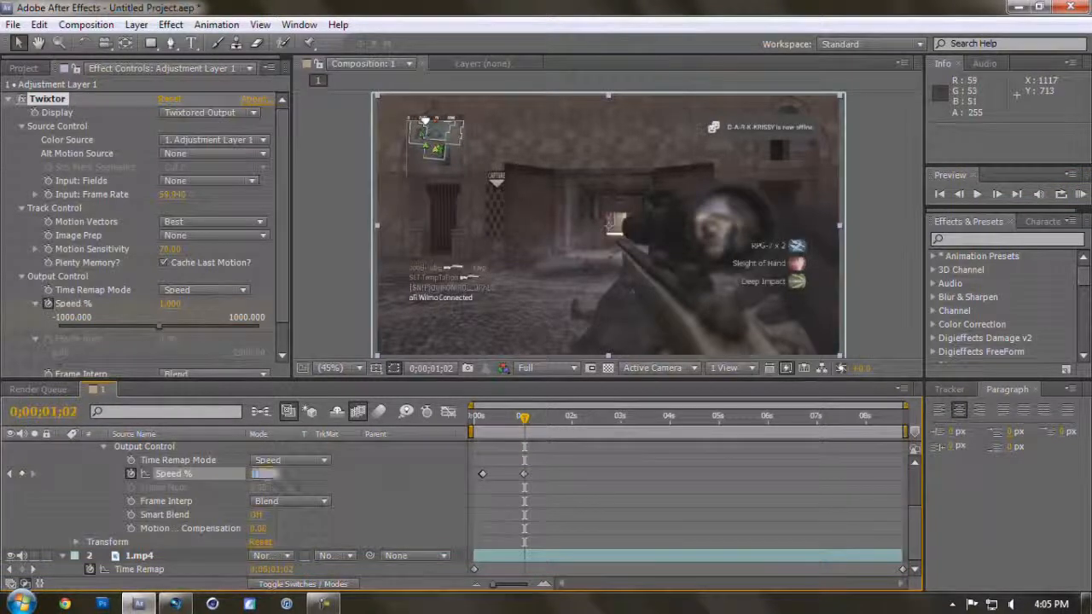
pyautogui.write('100')
pyautogui.press('Return')
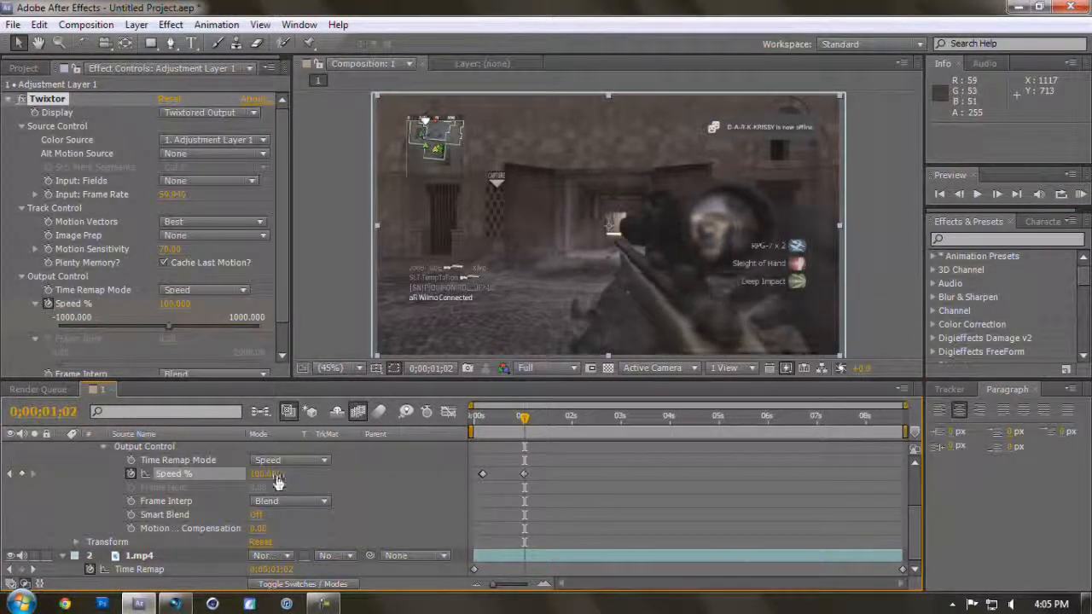
pyautogui.click(480, 418)
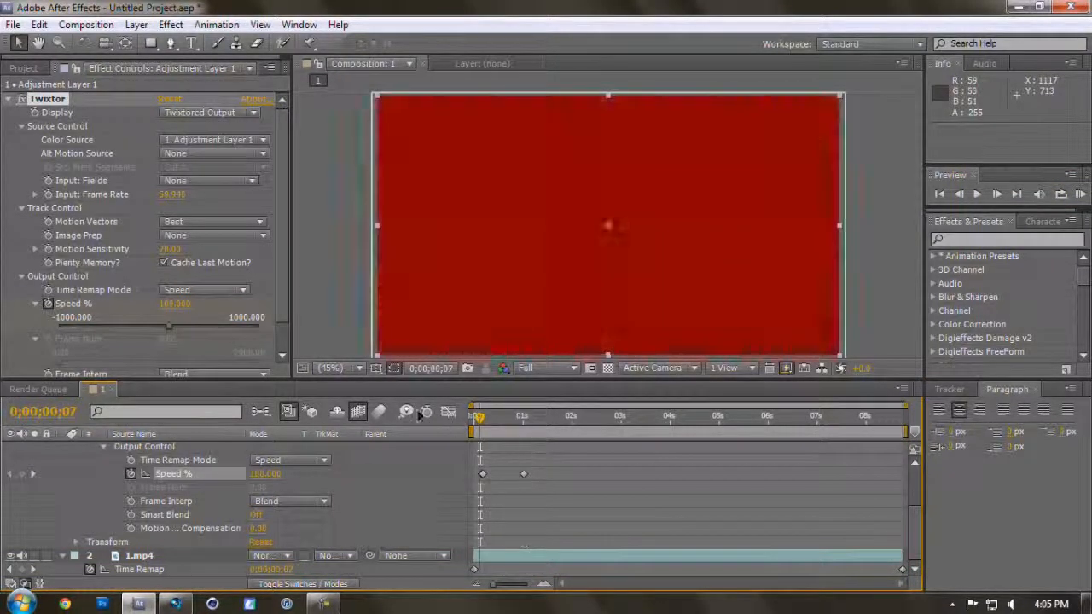
pyautogui.press('space')
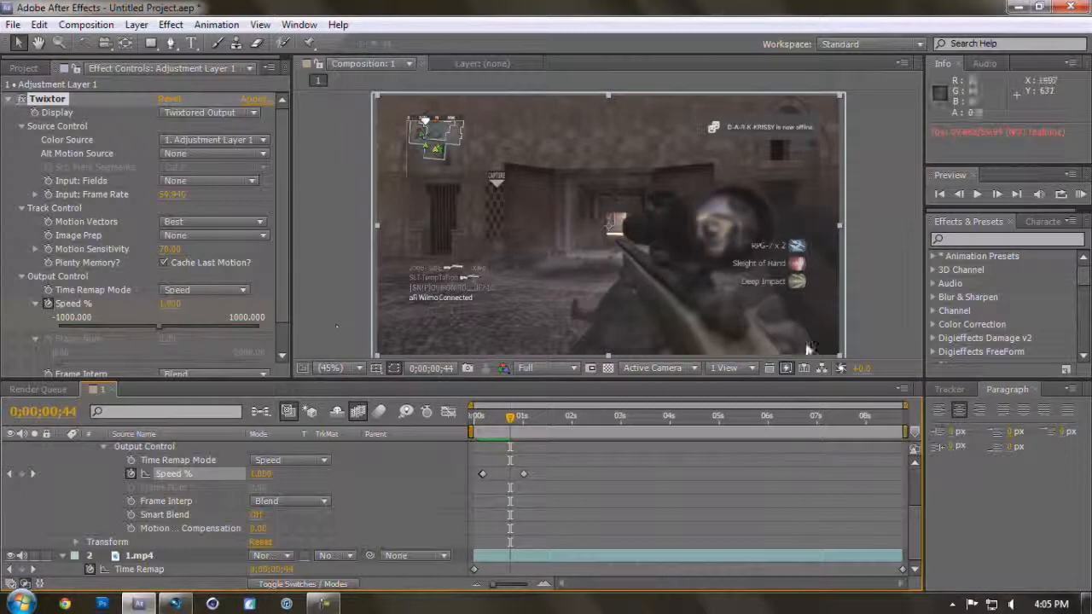
# Step: Try the Color Correction user preset on the adjustment layer and undo it
pyautogui.click(933, 256)
pyautogui.click(947, 283)
pyautogui.moveTo(994, 297); pyautogui.dragTo(683, 289)
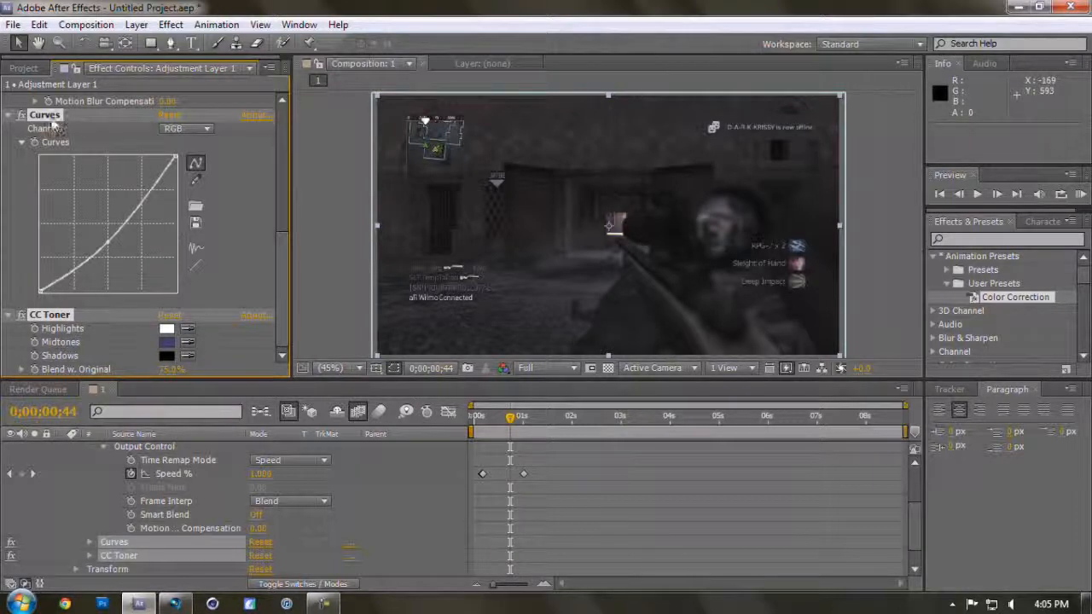
pyautogui.scroll(5, 51, 123)
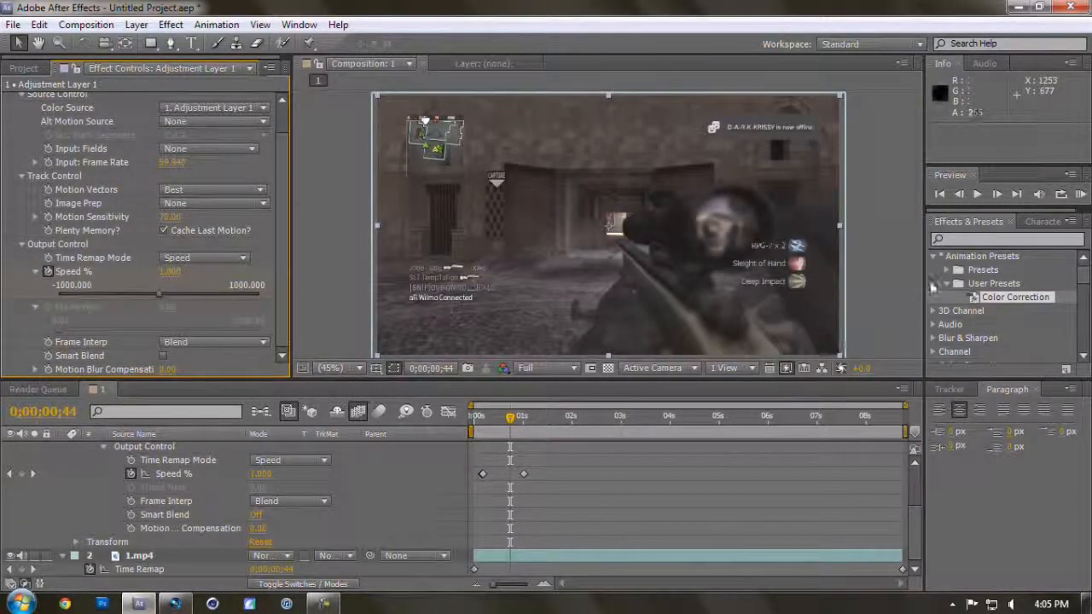
pyautogui.click(934, 256)
pyautogui.click(350, 258)
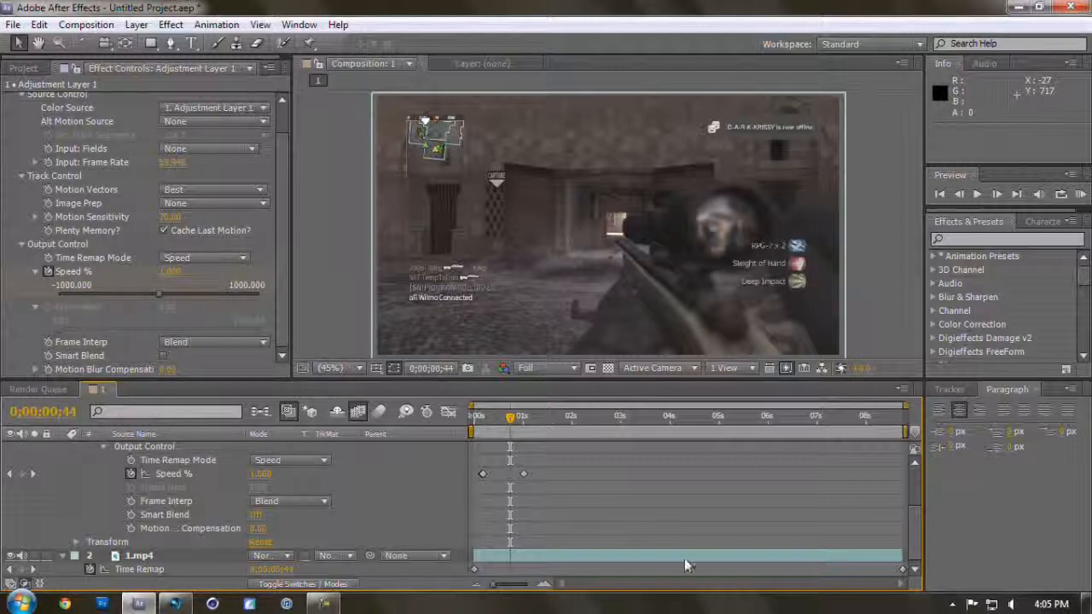
pyautogui.click(135, 24)
pyautogui.click(135, 24)
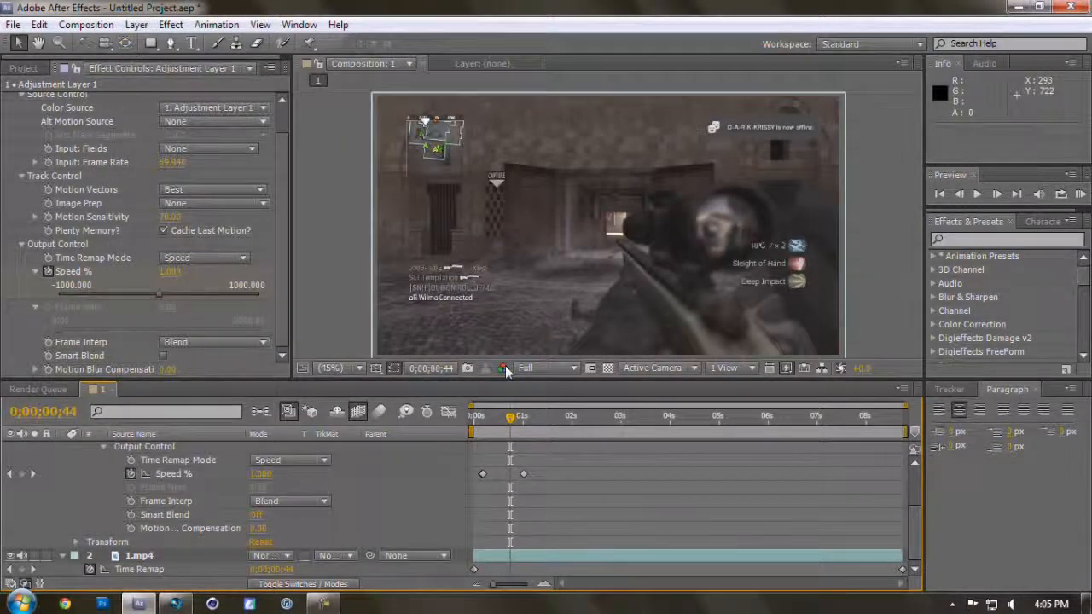
# Step: Check the end of the slowed clip and set the composition's duration to 0;00;18;45
pyautogui.moveTo(614, 423); pyautogui.dragTo(873, 420)
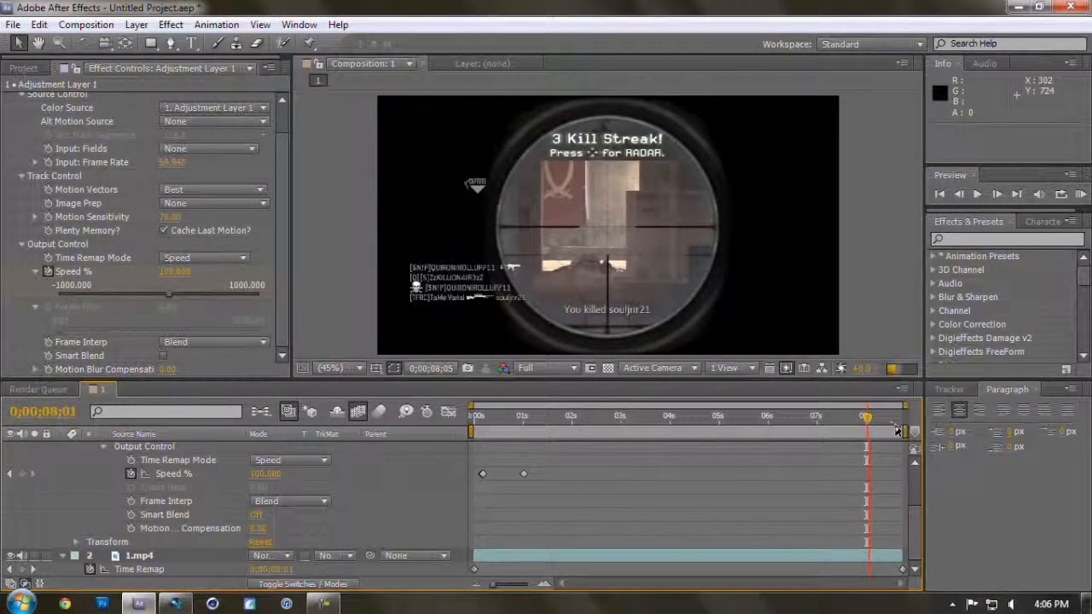
pyautogui.click(892, 418)
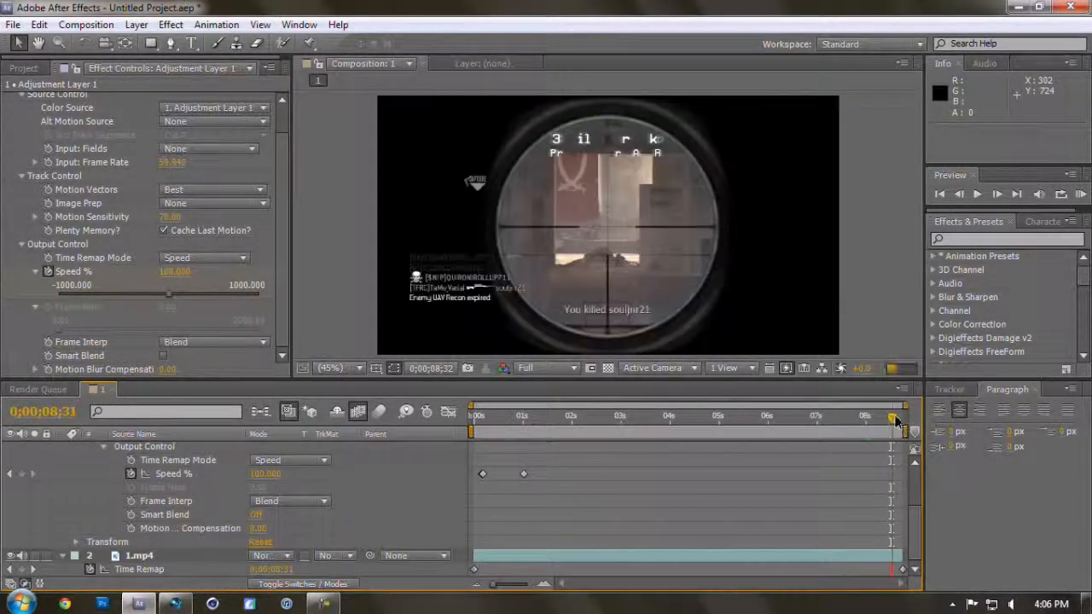
pyautogui.click(88, 27)
pyautogui.click(115, 67)
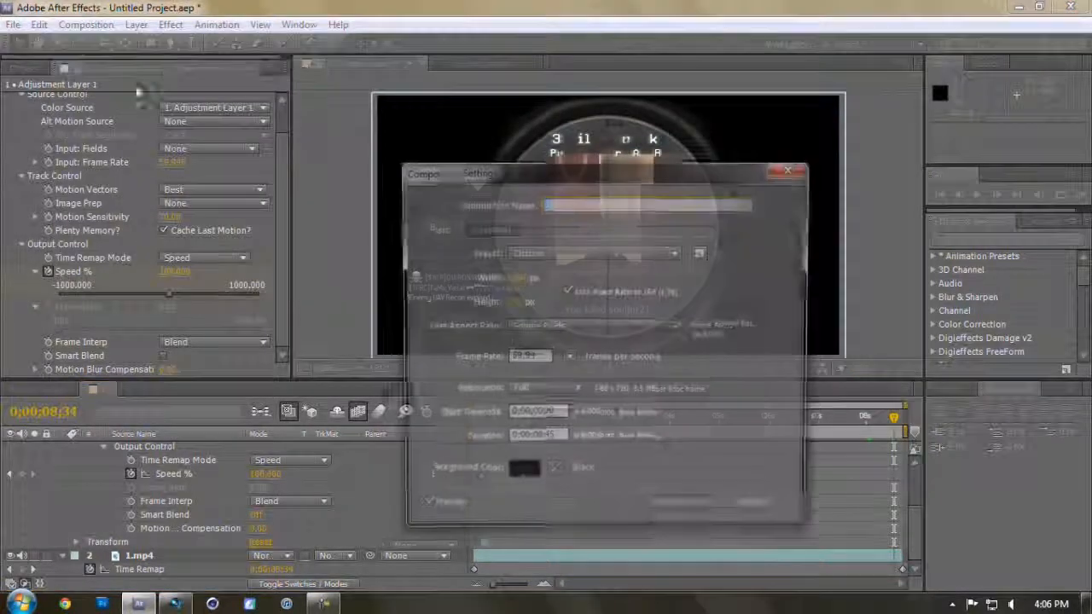
pyautogui.click(533, 439)
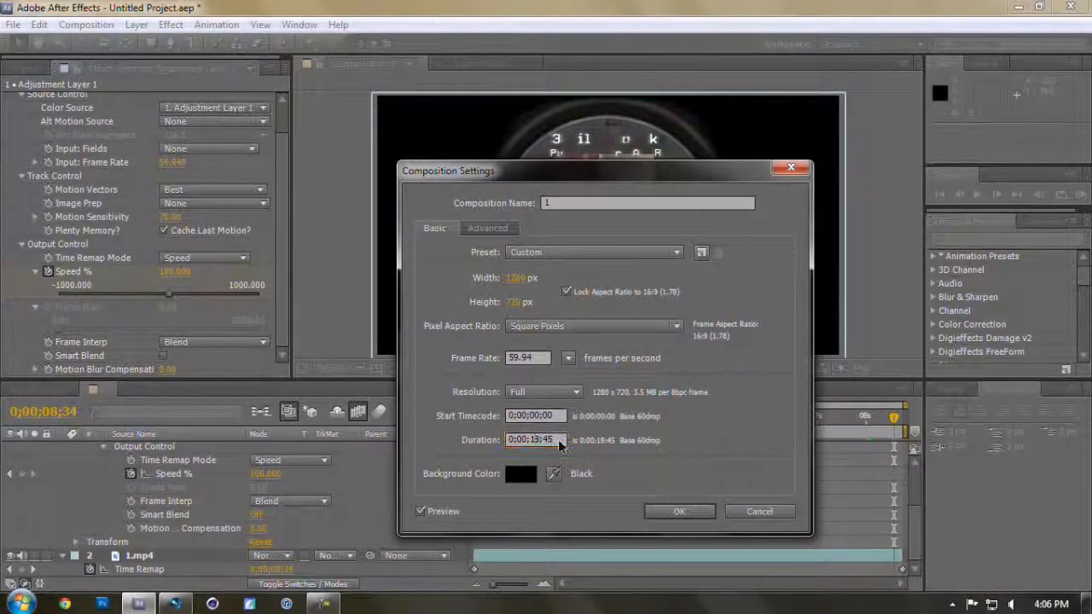
pyautogui.press('Return')
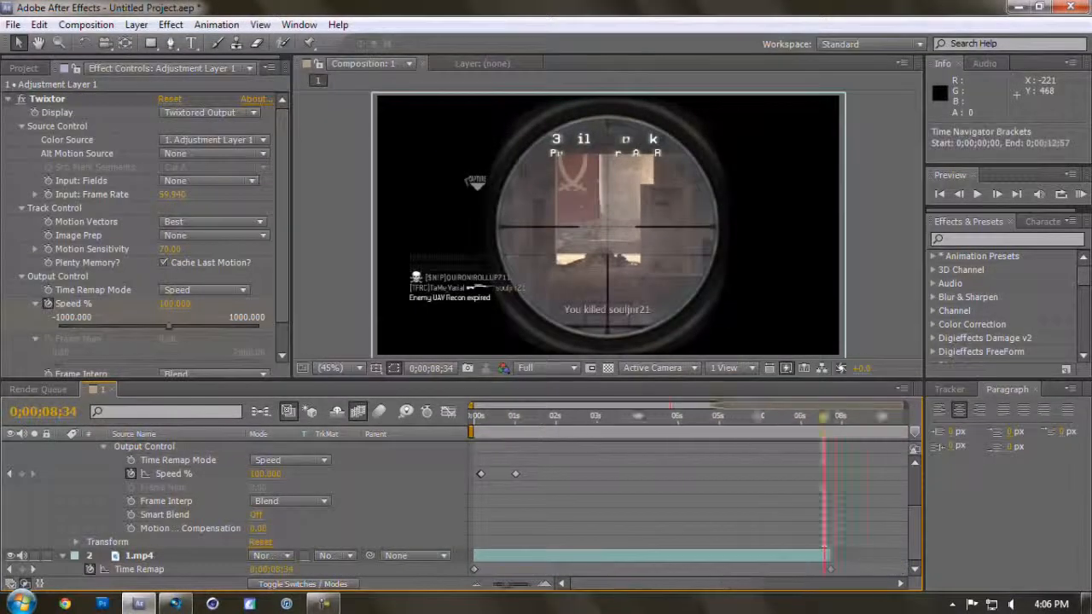
# Step: Extend the 1.mp4 clip to about 15 seconds and the adjustment layer to about 16 seconds to fill the longer composition
pyautogui.moveTo(718, 406); pyautogui.dragTo(904, 406)
pyautogui.moveTo(675, 556); pyautogui.dragTo(830, 556)
pyautogui.click(906, 525)
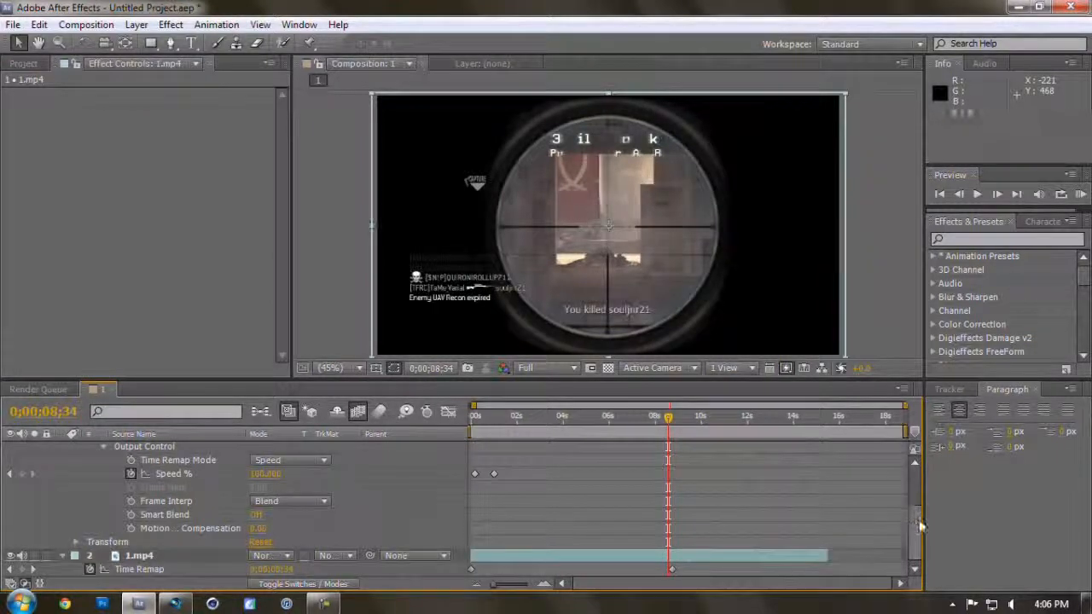
pyautogui.scroll(3, 919, 526)
pyautogui.click(162, 447)
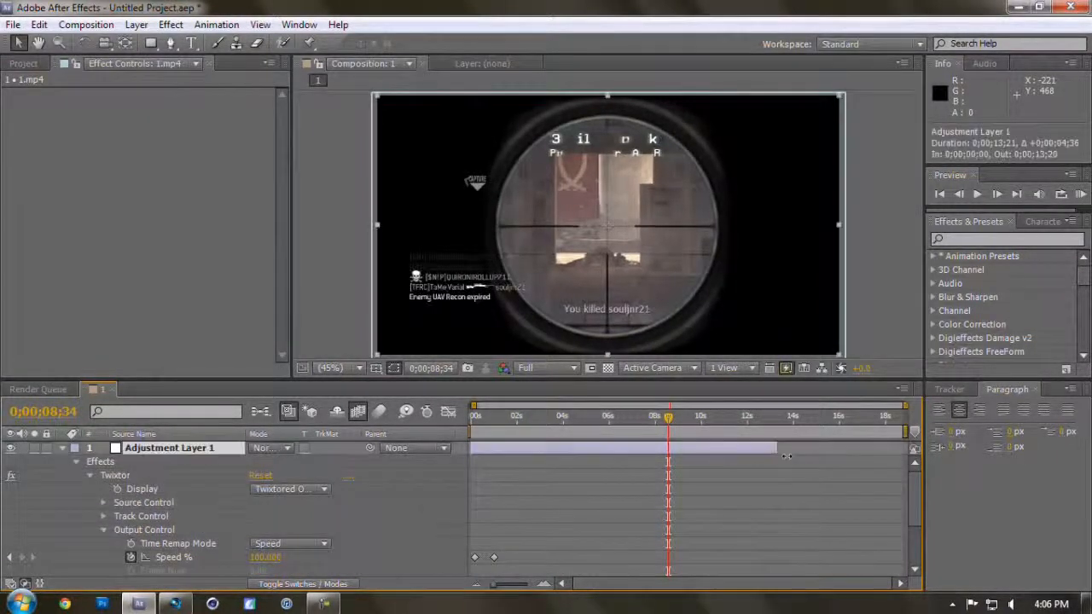
pyautogui.click(62, 449)
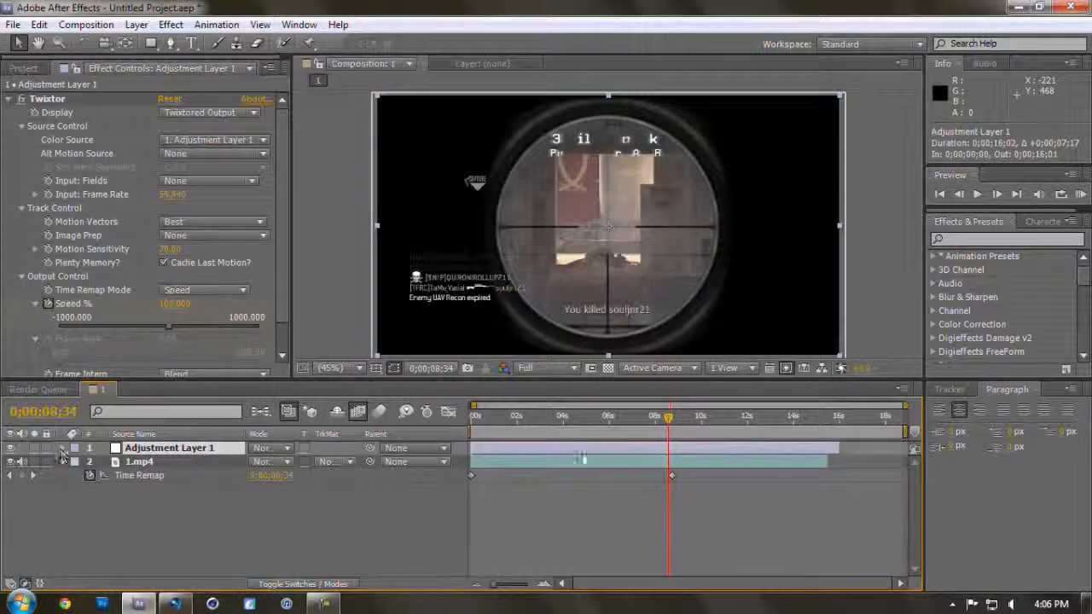
# Step: End the work area at about 0;00;02;18, trim the composition to it, and return to the first frame
pyautogui.moveTo(730, 418)
pyautogui.mouseDown()
pyautogui.moveTo(749, 424)
pyautogui.moveTo(738, 424)
pyautogui.mouseUp()
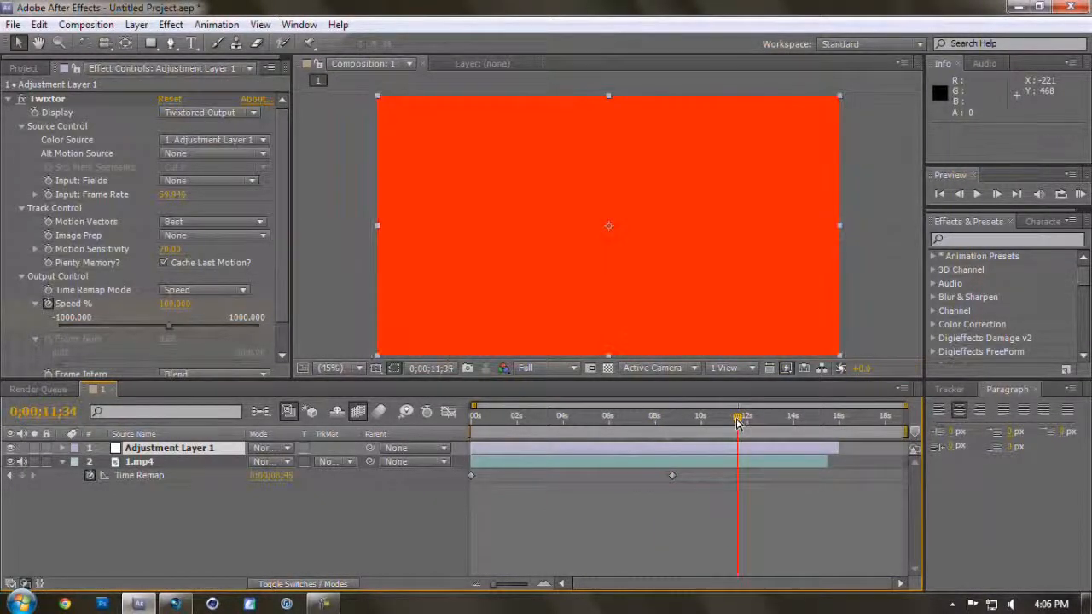
pyautogui.moveTo(738, 424); pyautogui.dragTo(693, 428)
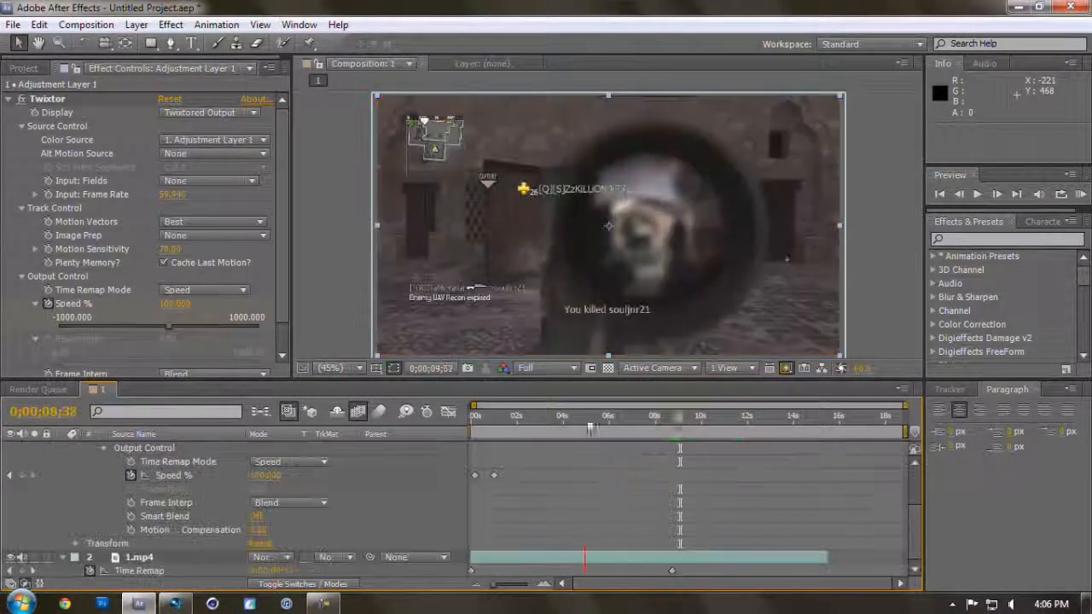
pyautogui.moveTo(591, 429); pyautogui.dragTo(527, 427)
pyautogui.moveTo(908, 432); pyautogui.dragTo(523, 432)
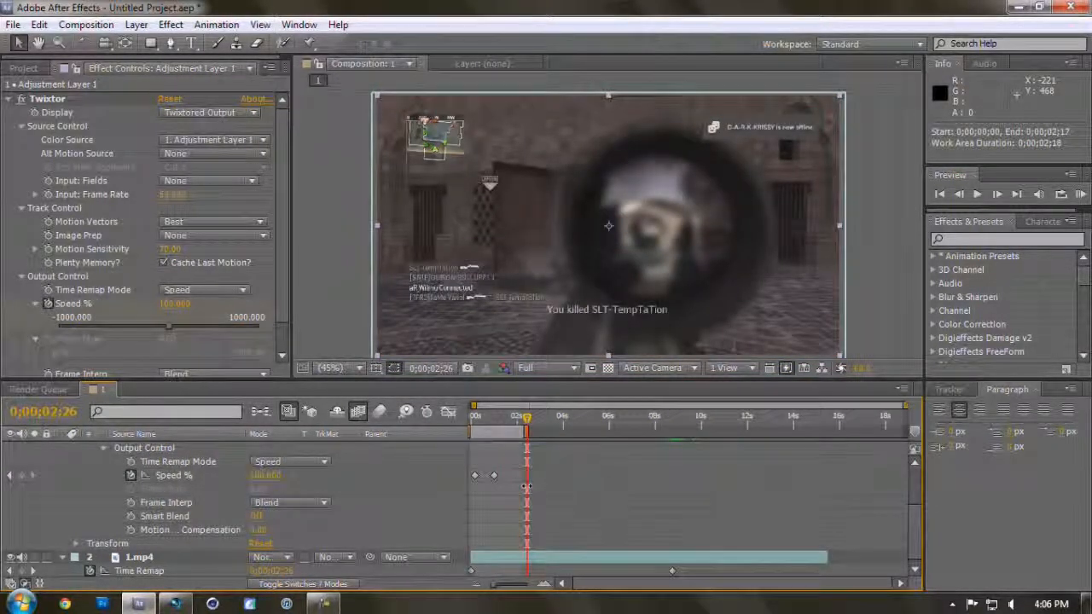
pyautogui.rightClick(504, 431)
pyautogui.click(537, 479)
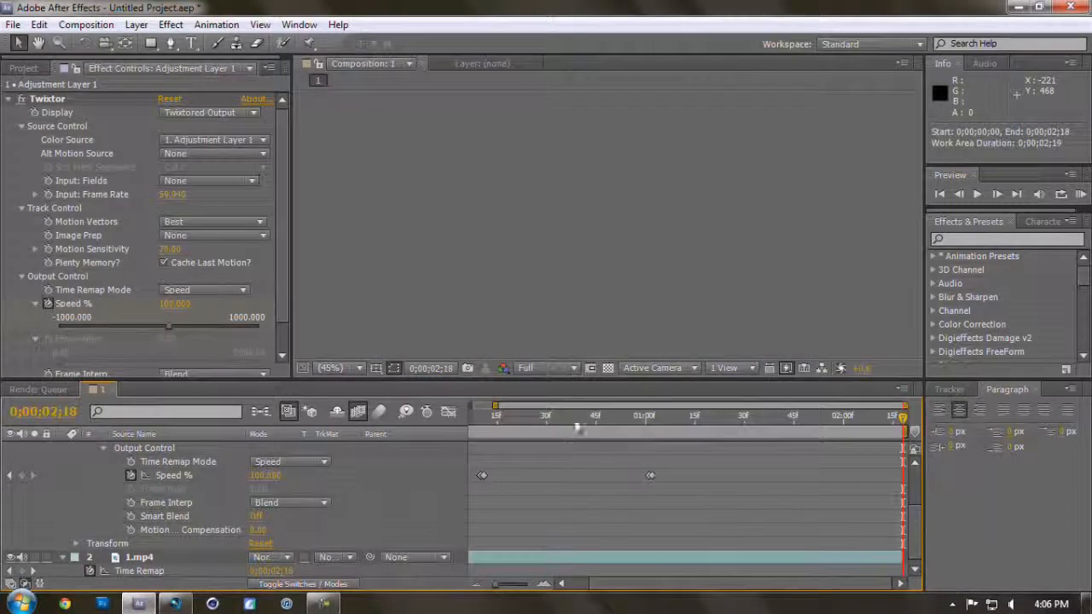
pyautogui.press('Home')
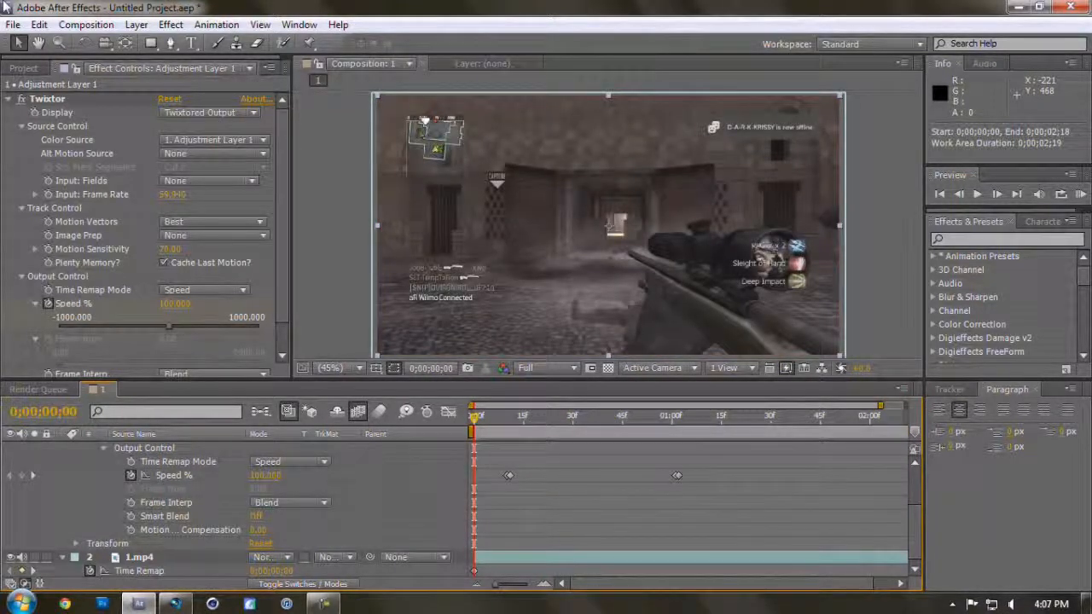
# Step: Add the composition to the render queue and set its output format to H.264 with audio output
pyautogui.click(85, 26)
pyautogui.click(137, 145)
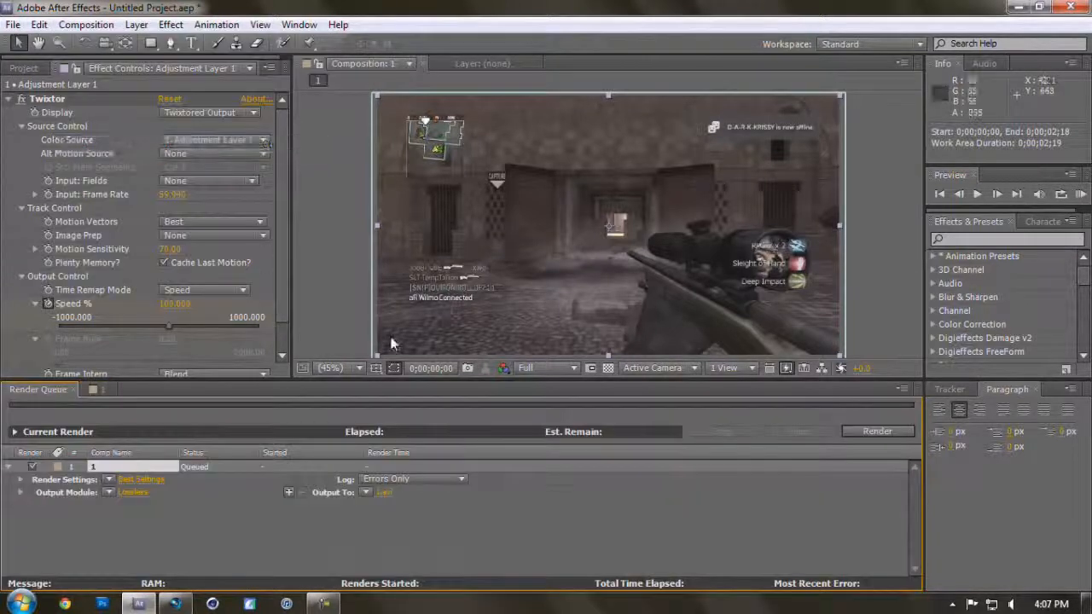
pyautogui.click(134, 493)
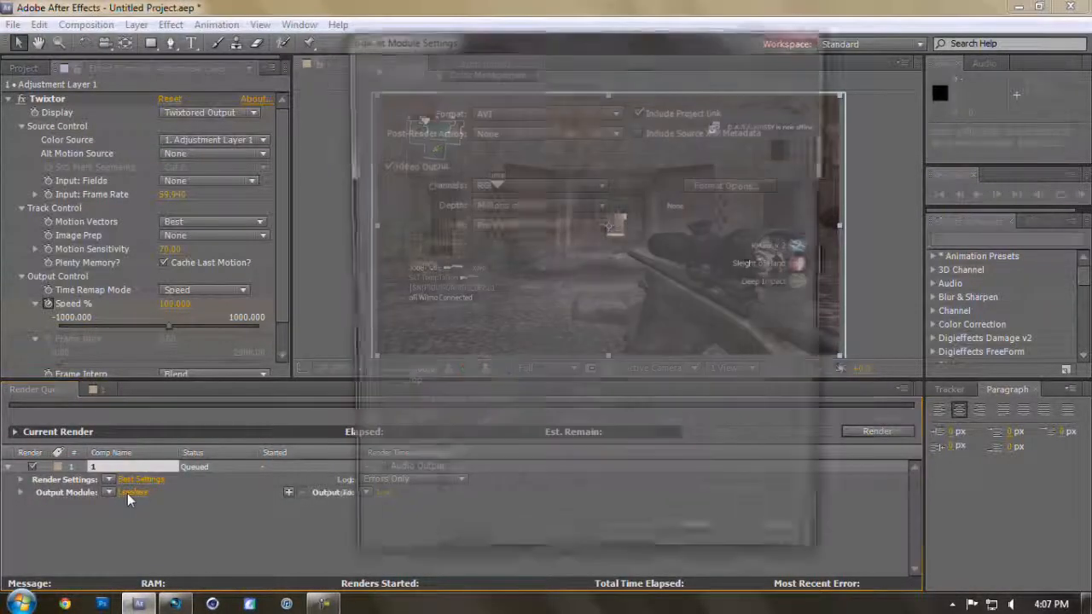
pyautogui.click(482, 111)
pyautogui.click(507, 218)
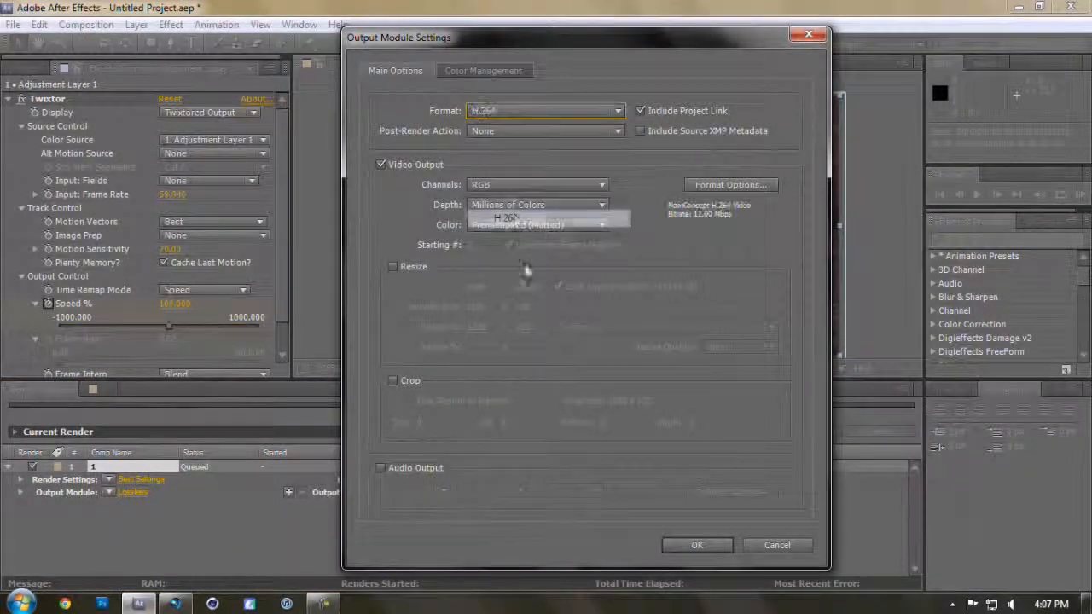
pyautogui.click(696, 545)
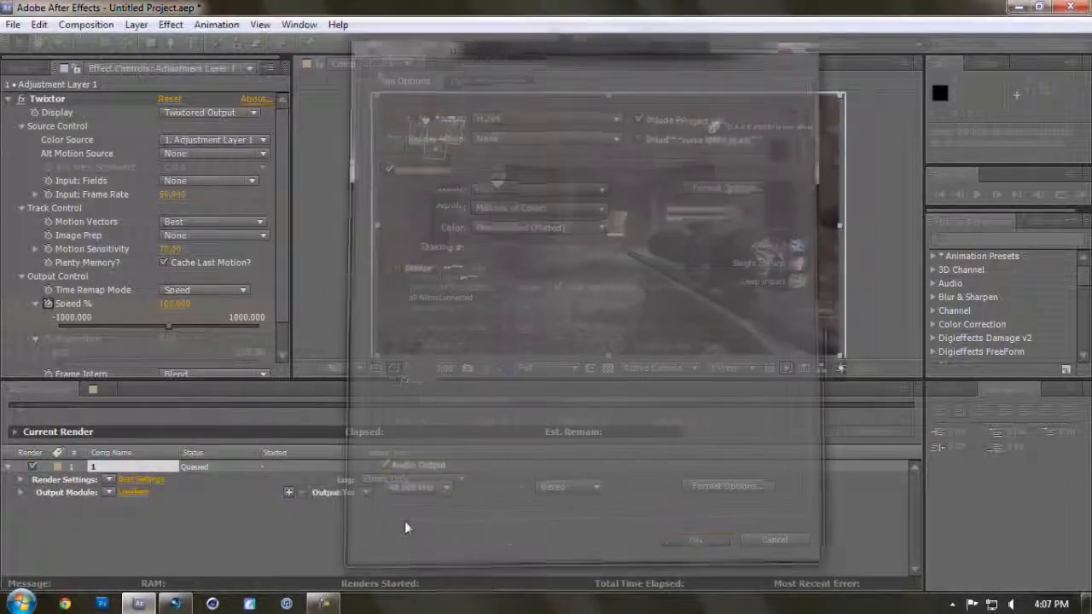
# Step: Set the output file to blah.mp4 on the Desktop and render the composition
pyautogui.click(391, 494)
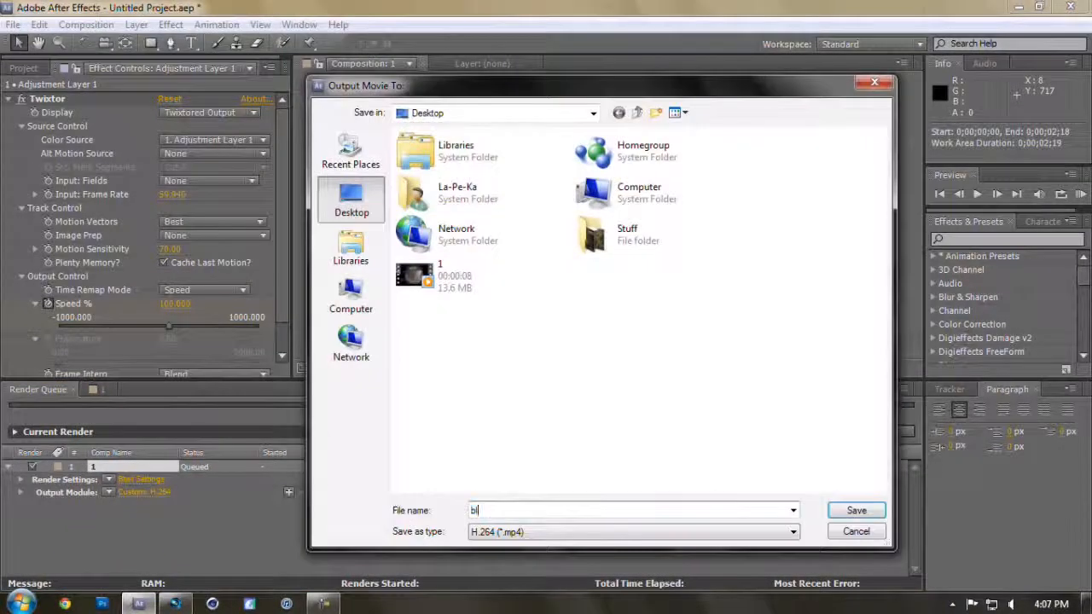
pyautogui.press('Return')
pyautogui.click(872, 436)
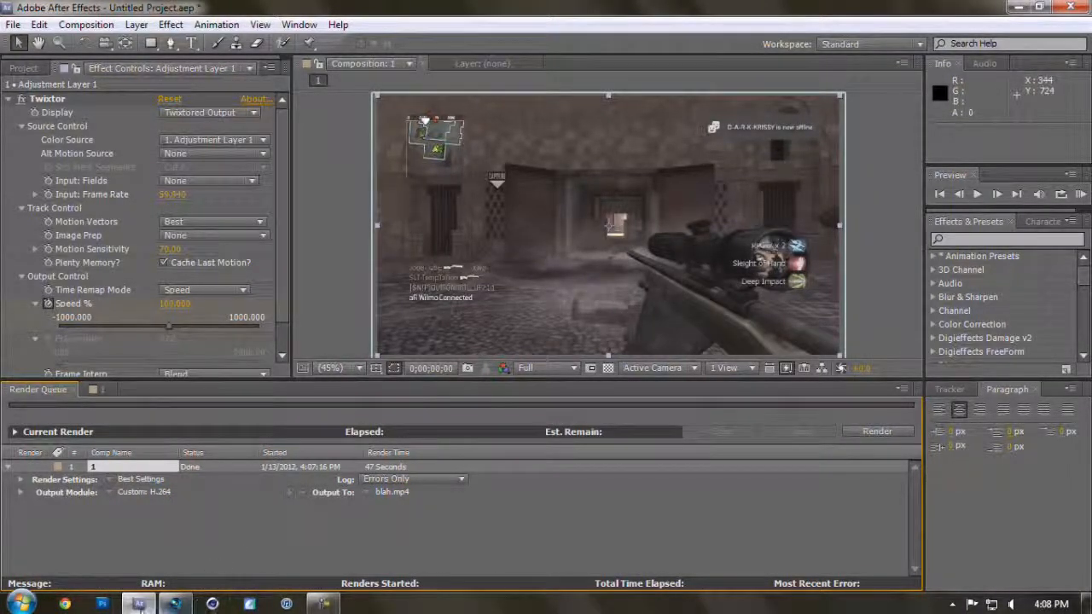
# Step: Switch to Vegas Pro and set the project properties to the HD 720-60p (1280x720, 59.940 fps) template
pyautogui.click(138, 603)
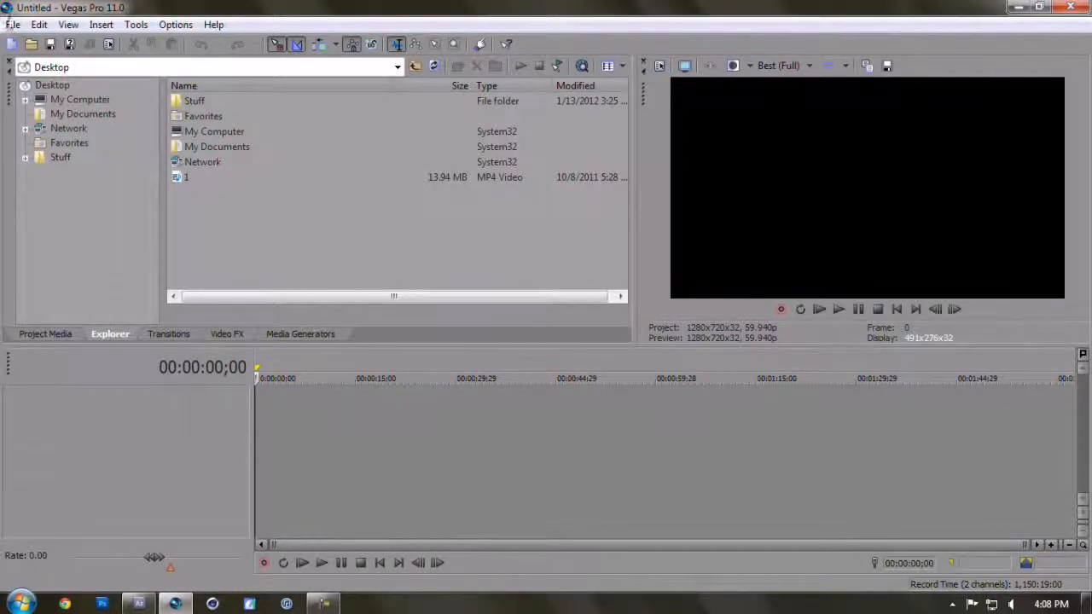
pyautogui.click(13, 24)
pyautogui.click(68, 291)
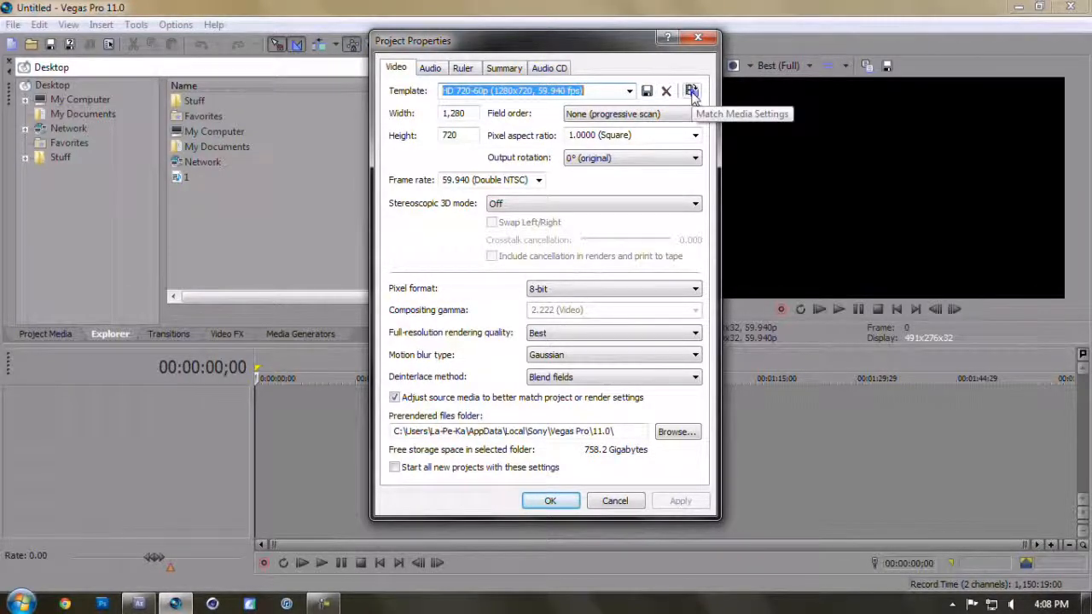
pyautogui.click(630, 92)
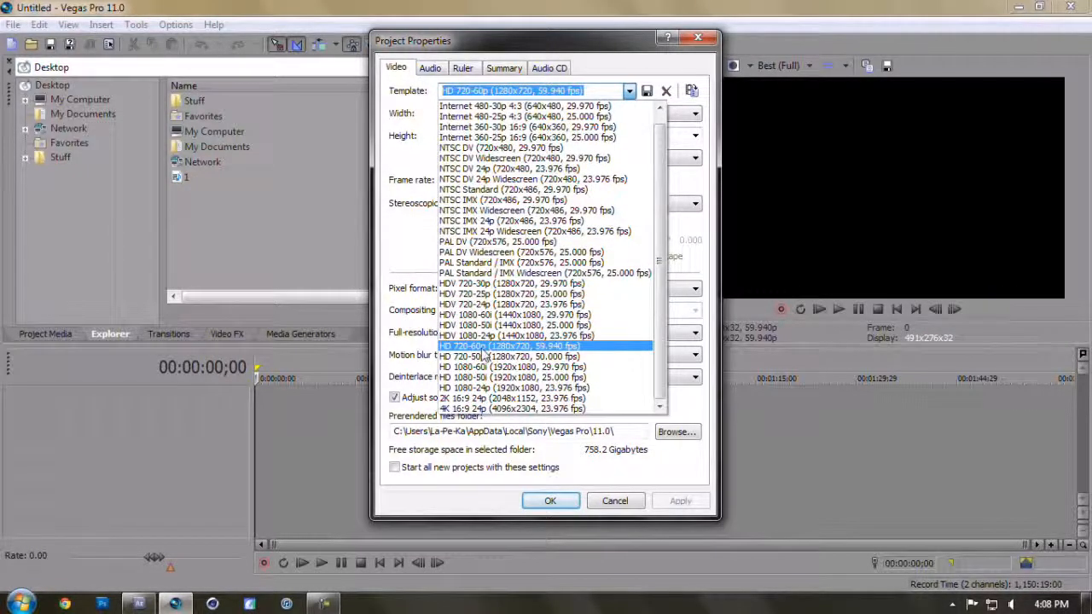
pyautogui.click(485, 347)
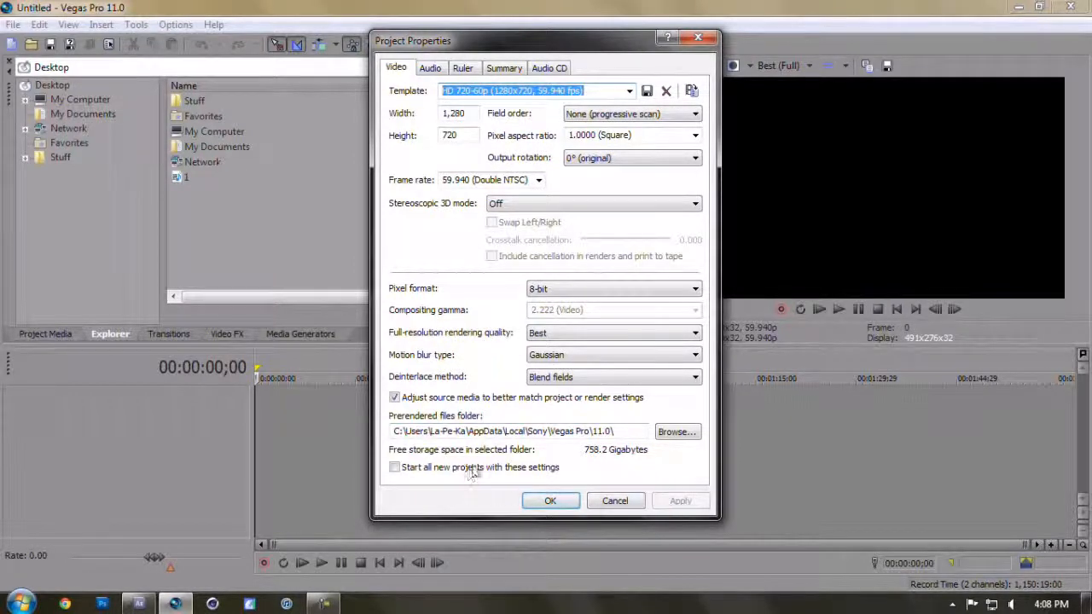
pyautogui.click(539, 361)
pyautogui.click(538, 361)
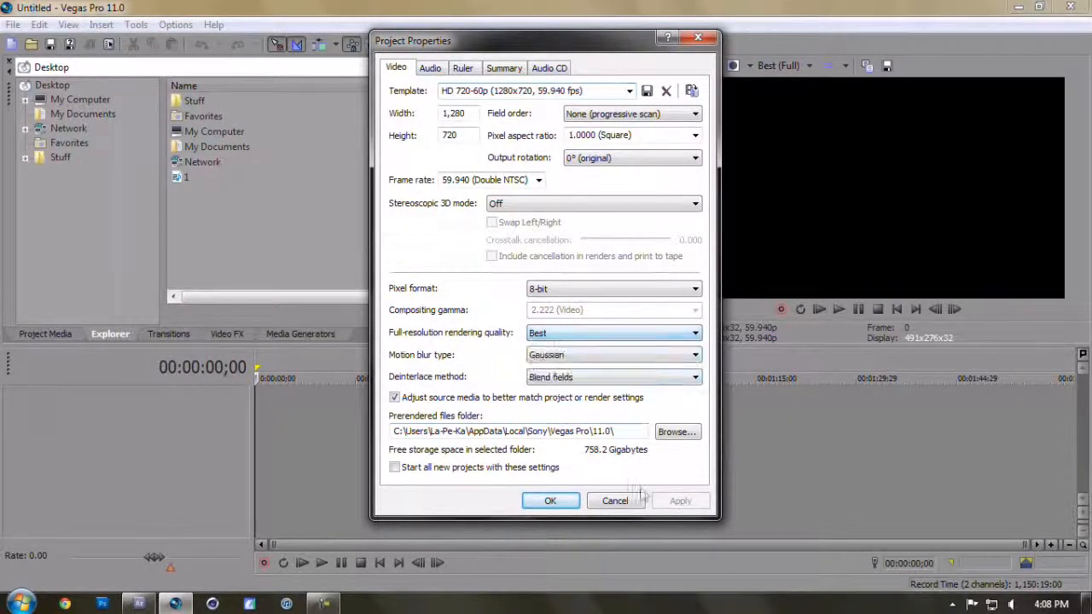
pyautogui.click(550, 500)
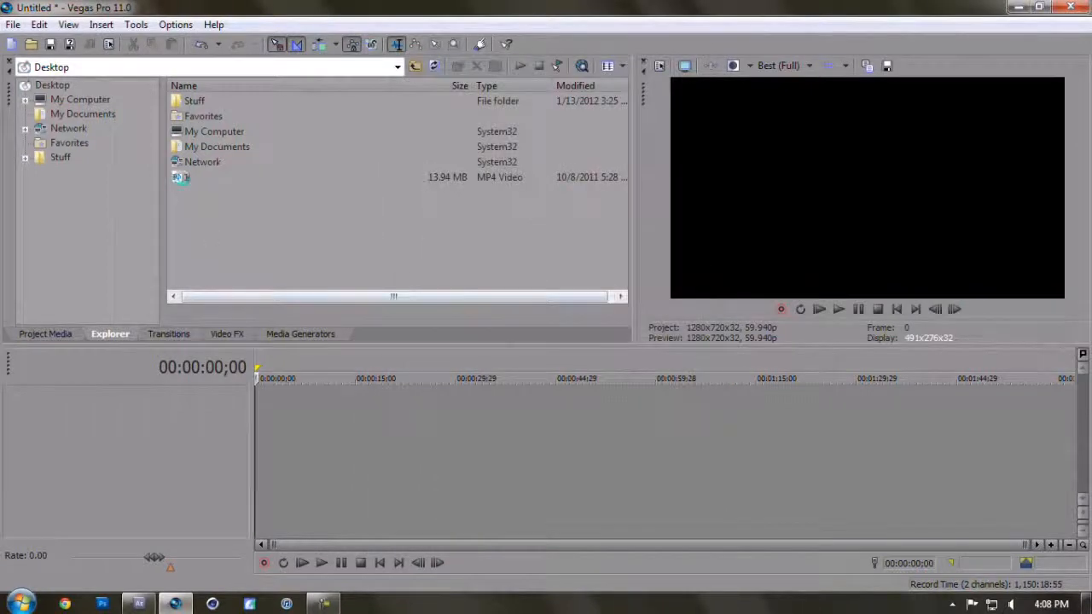
# Step: Place clip 1 at the start of the timeline and apply the HD PVR pan/crop preset to its video event
pyautogui.moveTo(182, 177); pyautogui.dragTo(191, 194)
pyautogui.moveTo(293, 460); pyautogui.dragTo(281, 429)
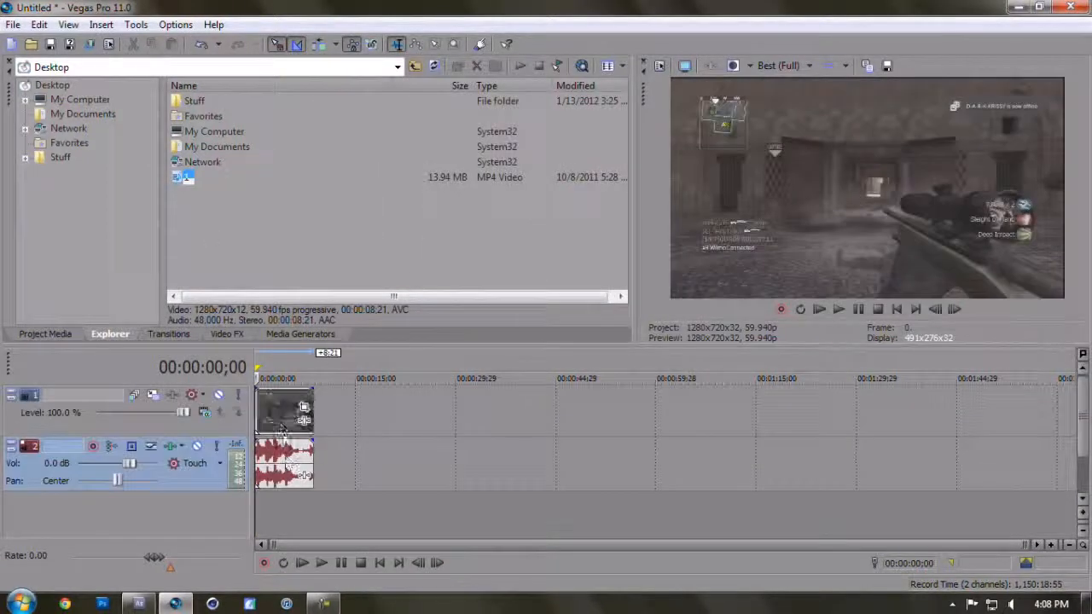
pyautogui.click(277, 420)
pyautogui.scroll(5, 277, 419)
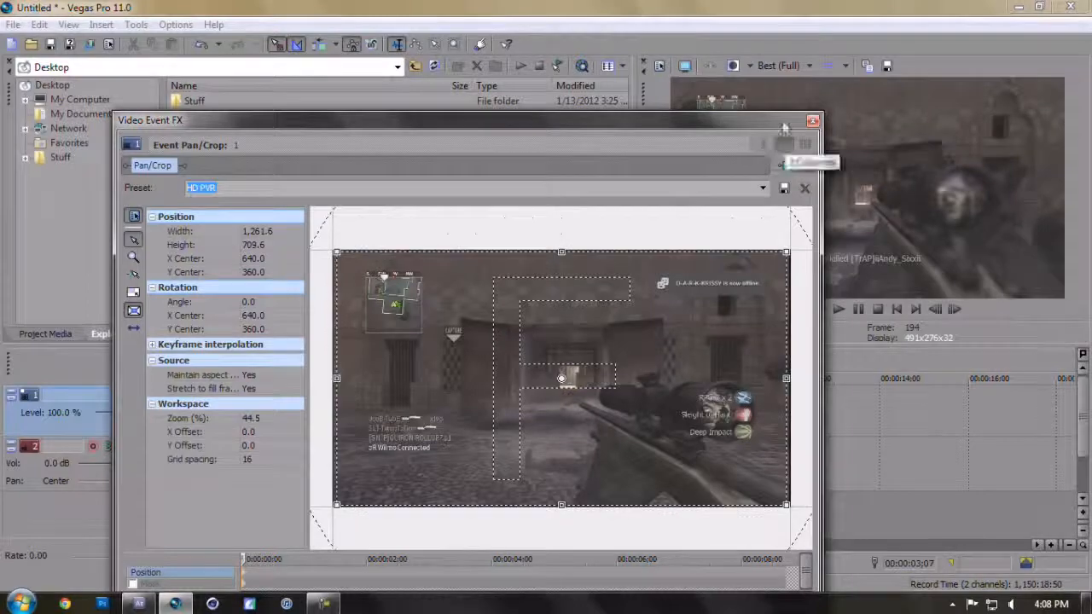
pyautogui.click(812, 120)
# Step: Disable resampling in the video event's properties
pyautogui.rightClick(357, 413)
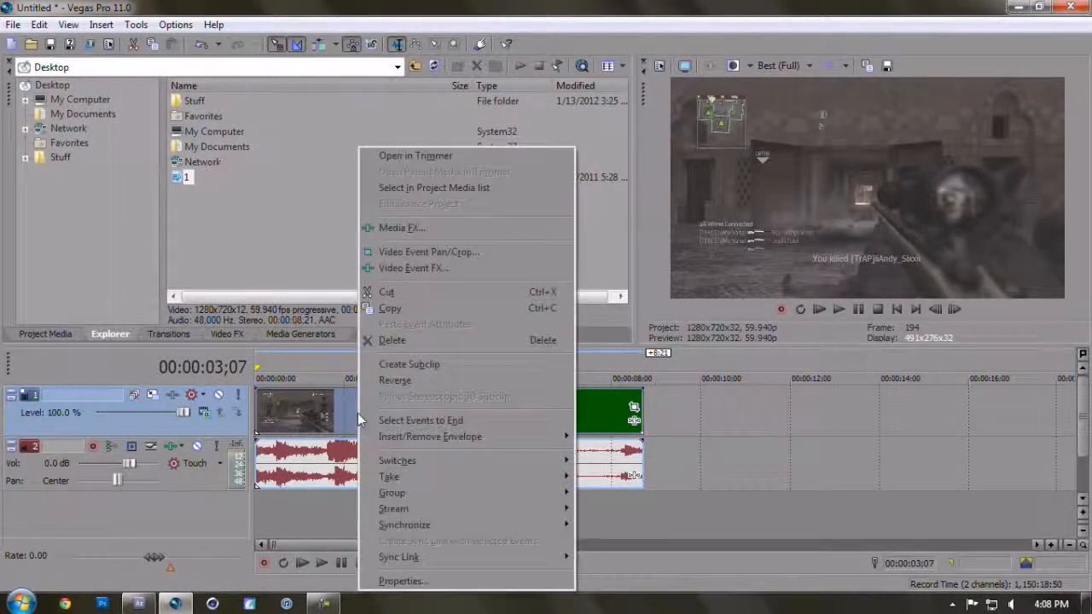
pyautogui.click(424, 584)
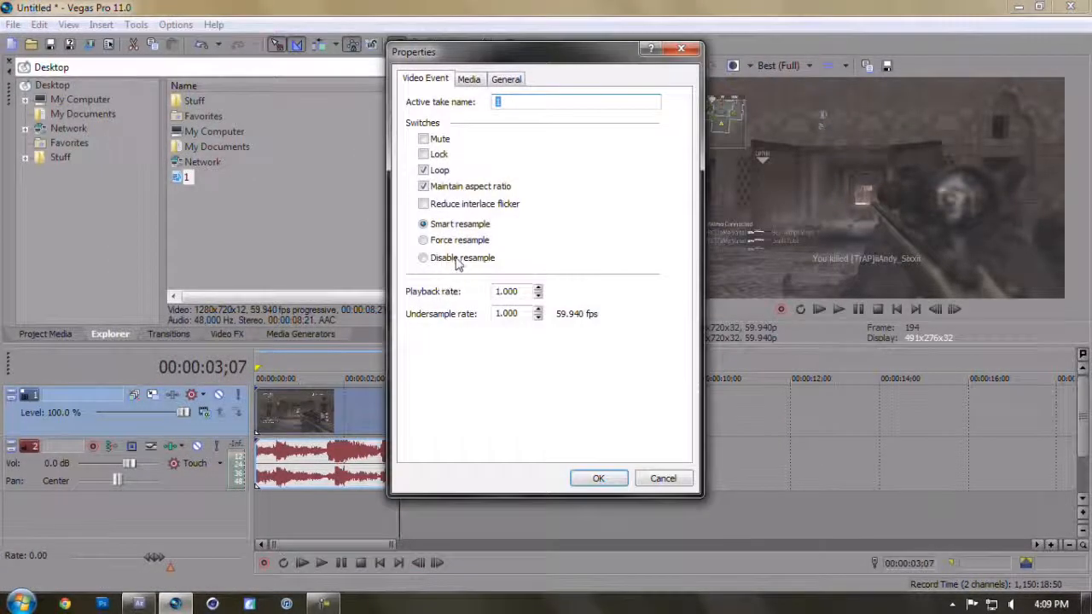
pyautogui.click(599, 479)
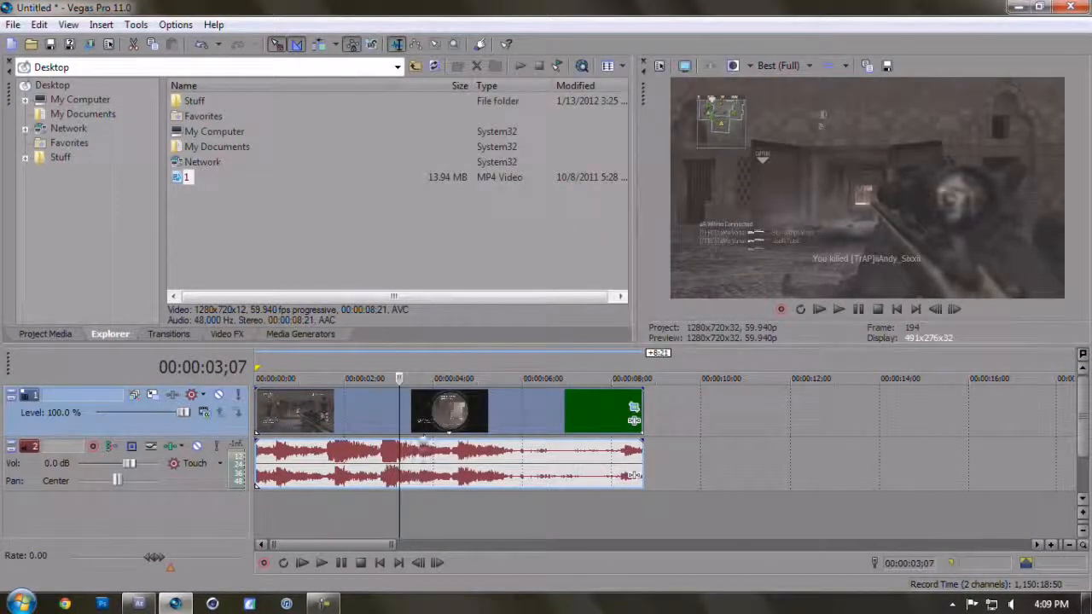
# Step: Split the clip at 00:00:00;20, at the first kill shot
pyautogui.click(564, 436)
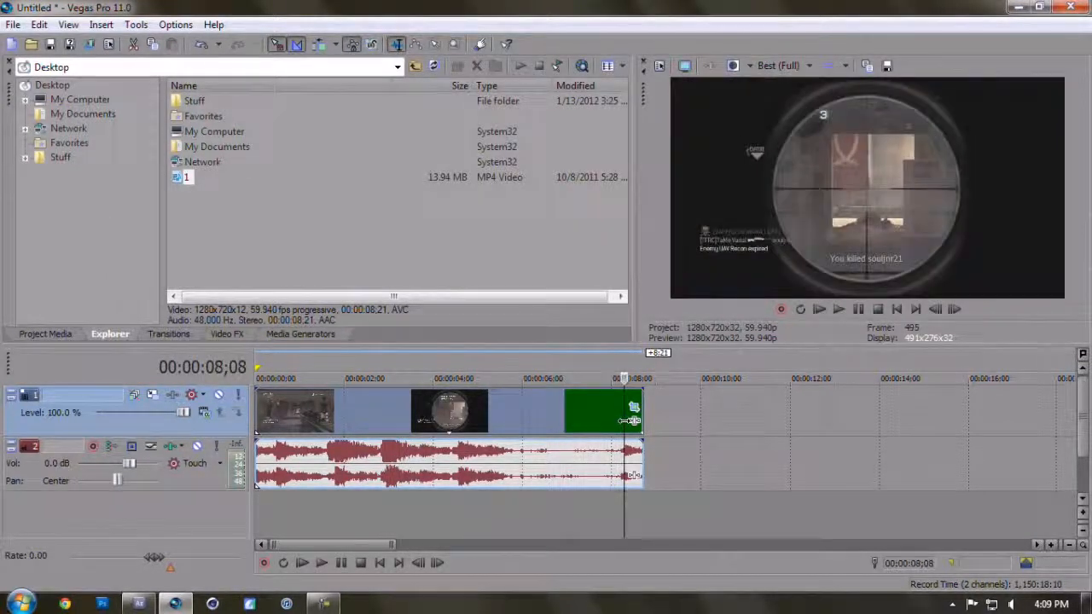
pyautogui.moveTo(635, 420); pyautogui.dragTo(334, 437)
pyautogui.scroll(3, 292, 424)
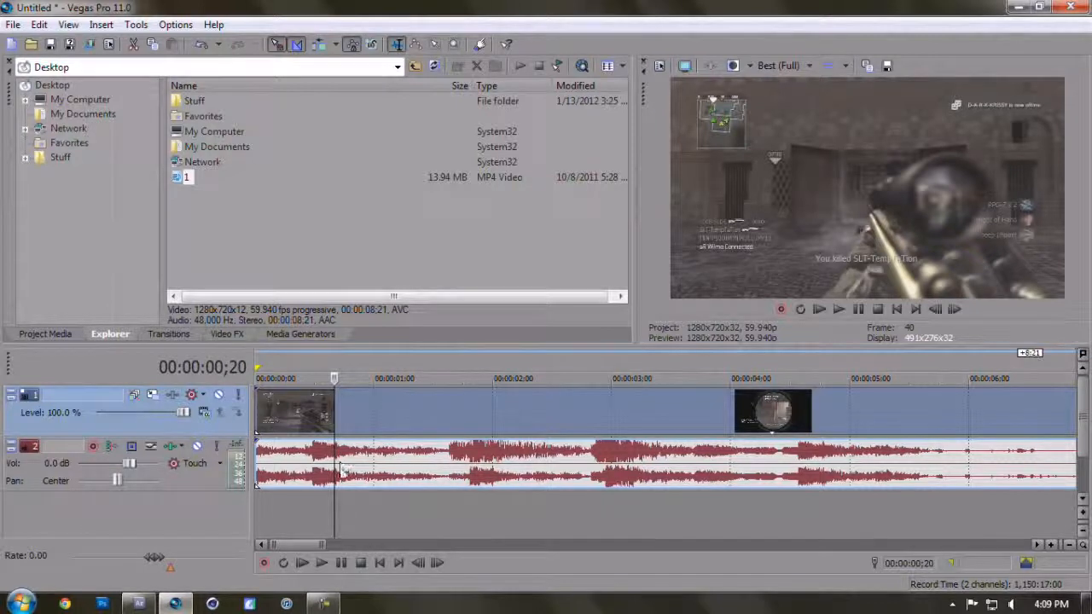
pyautogui.scroll(2, 341, 469)
pyautogui.press('s')
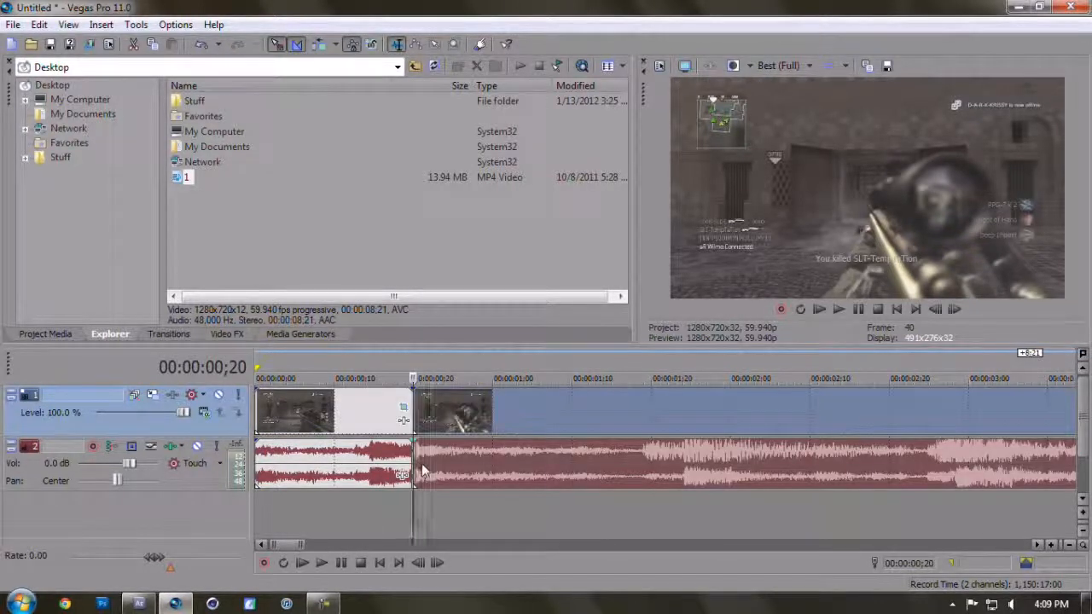
# Step: Split the clip again at 00:00:00;22 and set the loop region to the short segment between the two cuts
pyautogui.scroll(3, 415, 459)
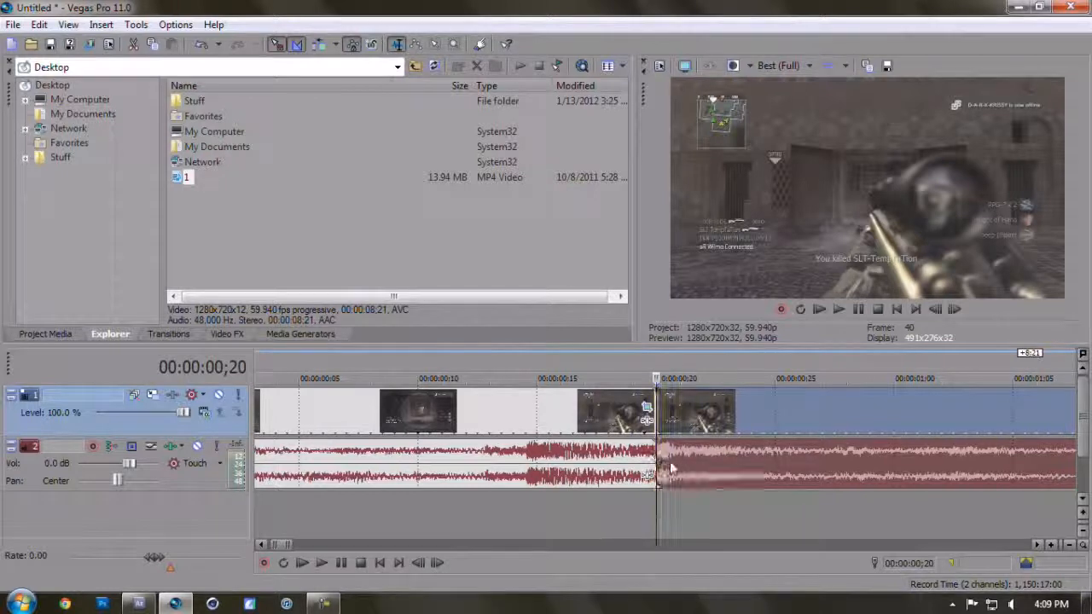
pyautogui.click(659, 457)
pyautogui.scroll(4, 659, 457)
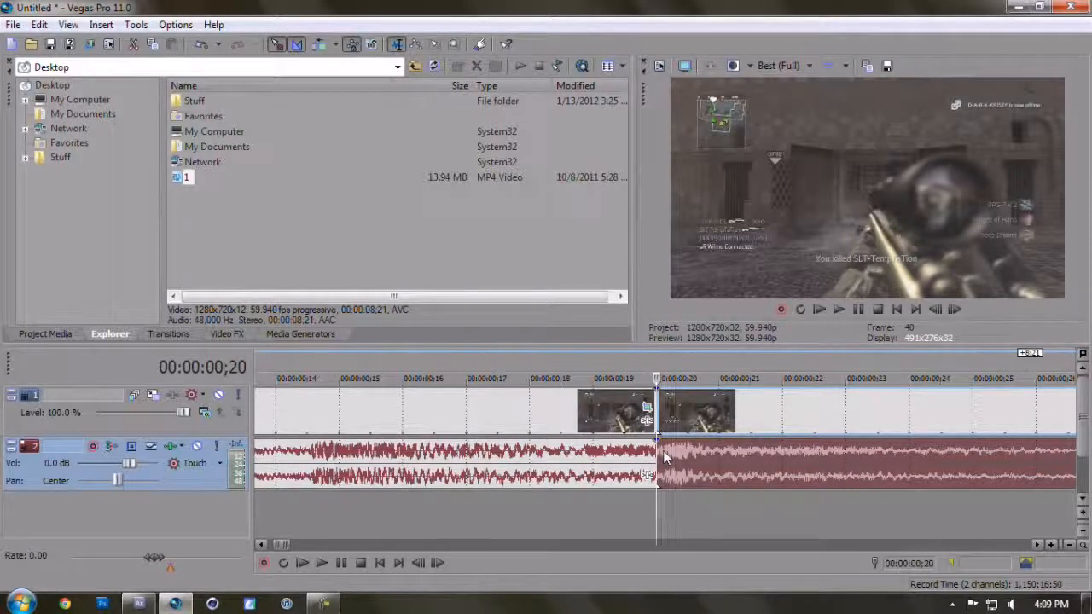
pyautogui.press('space')
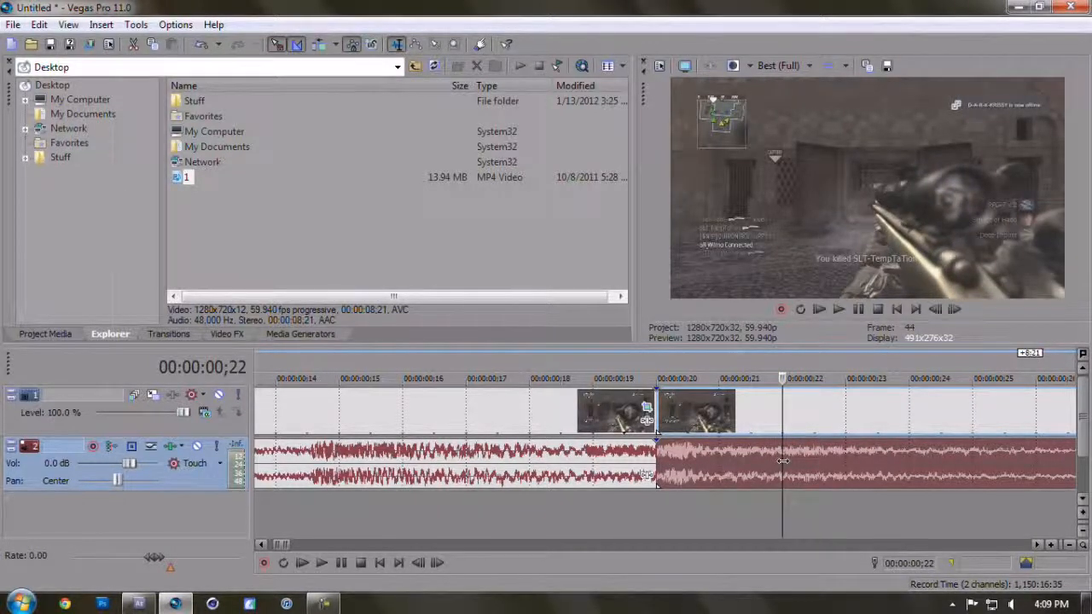
pyautogui.press('s')
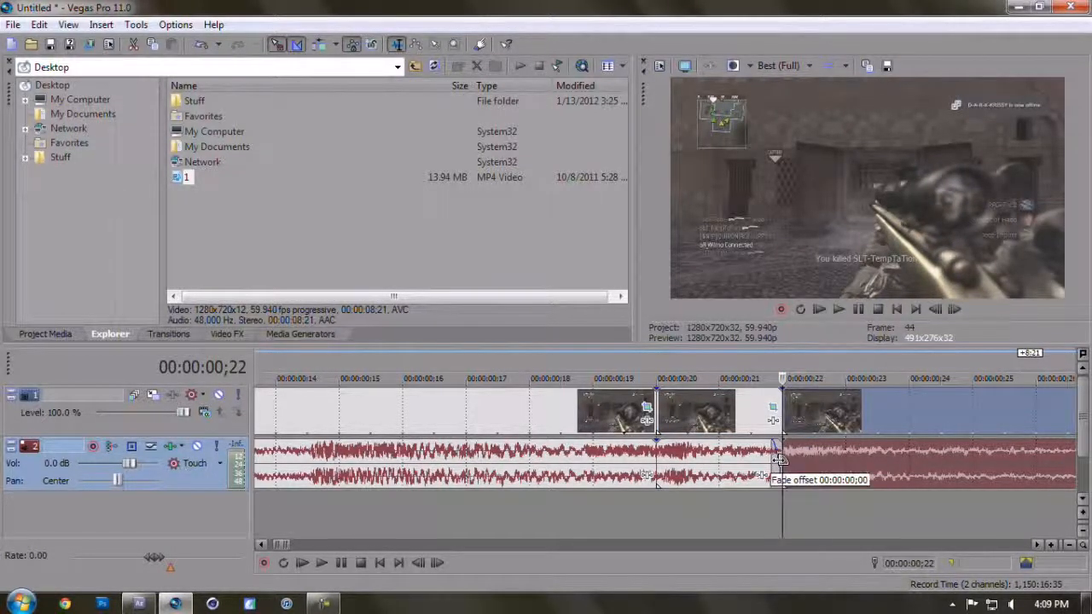
pyautogui.doubleClick(719, 462)
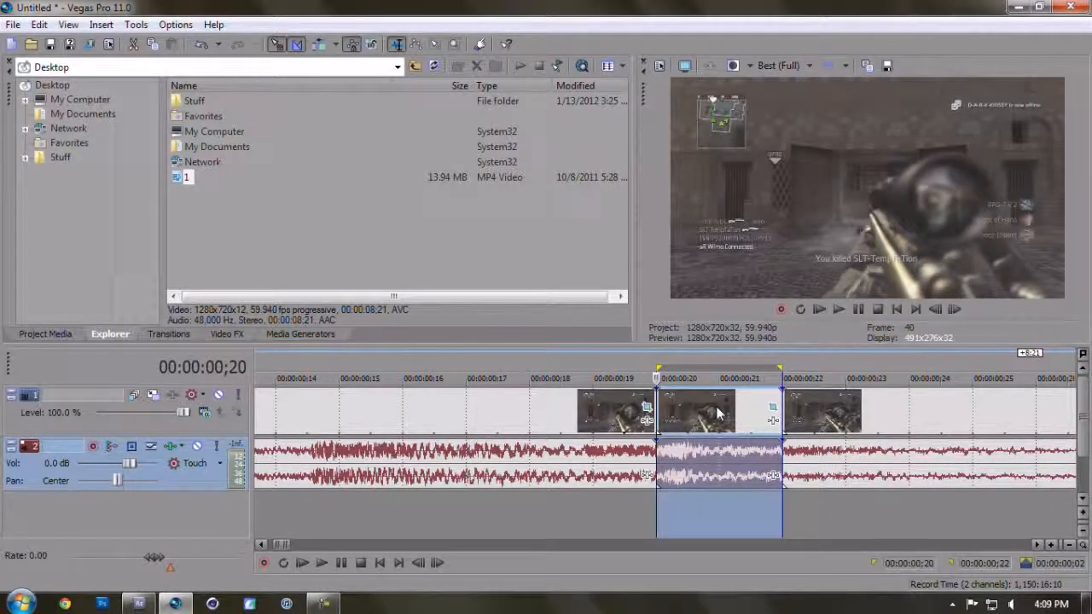
pyautogui.click(719, 418)
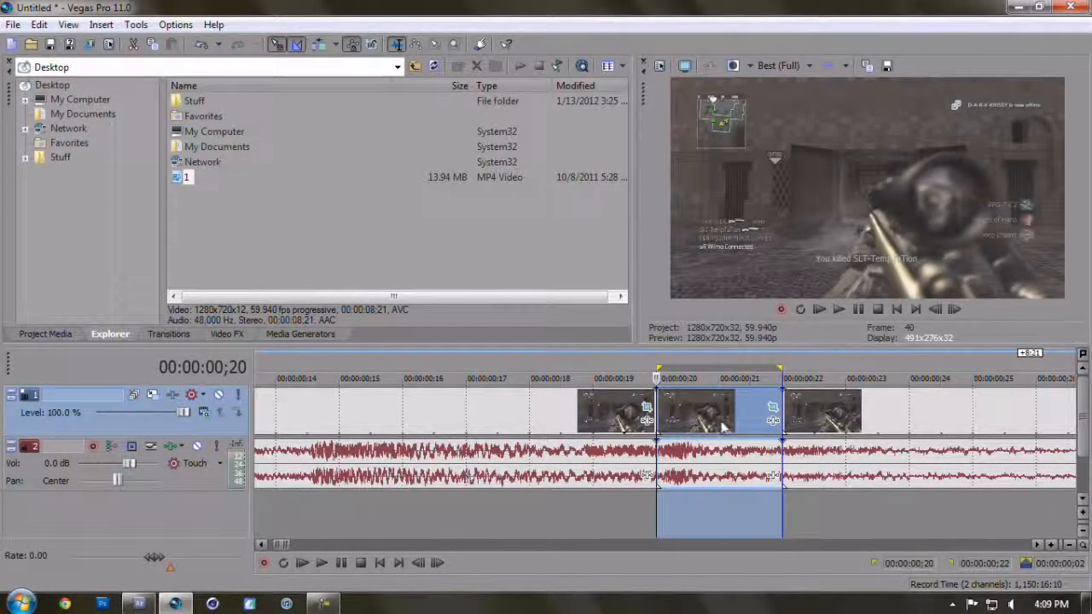
# Step: Start rendering the loop region with the Clips template and review its custom video settings without changing them
pyautogui.click(13, 24)
pyautogui.click(39, 136)
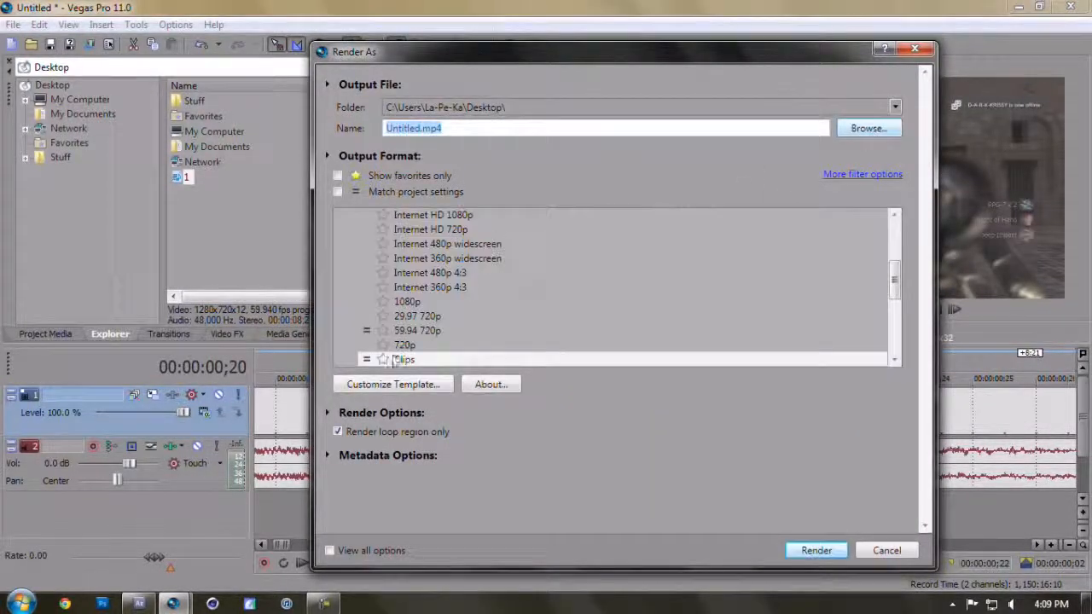
pyautogui.click(401, 361)
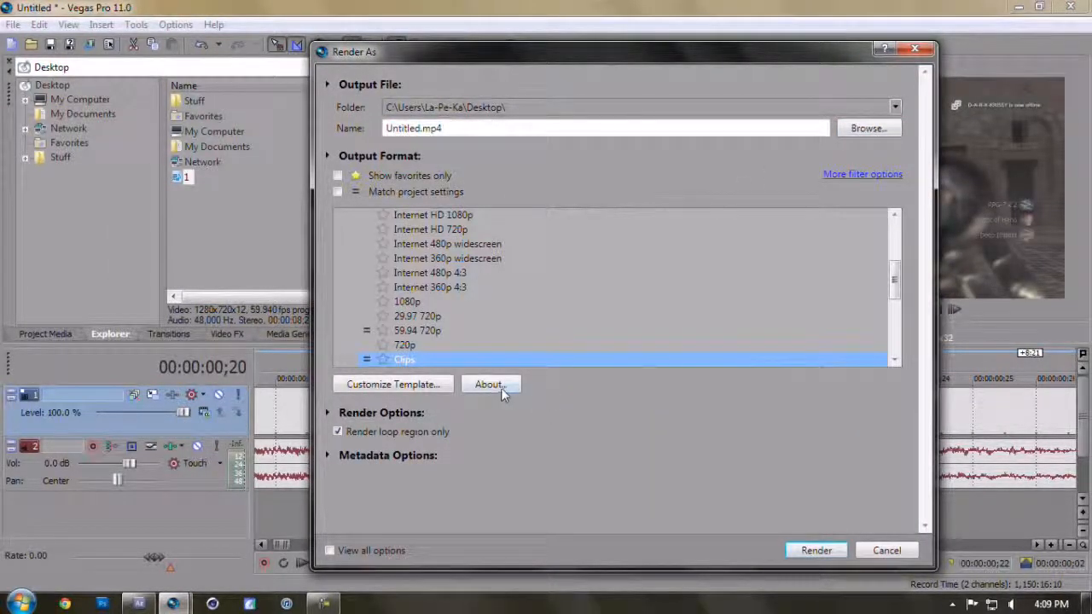
pyautogui.click(424, 385)
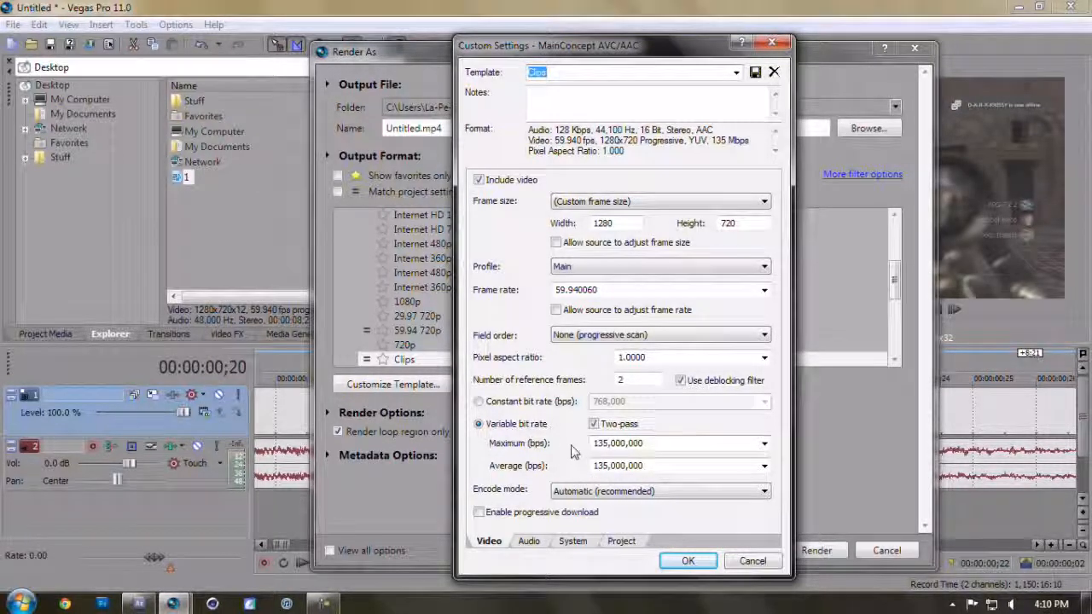
pyautogui.click(740, 565)
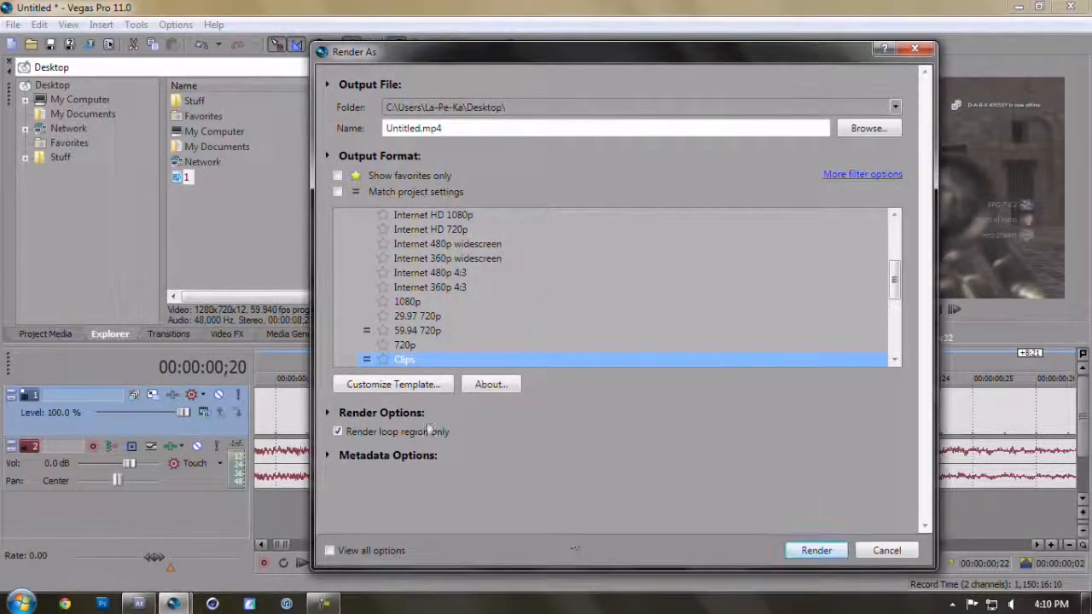
# Step: Name the output file 1v1.mp4 on the Desktop and render it
pyautogui.click(866, 130)
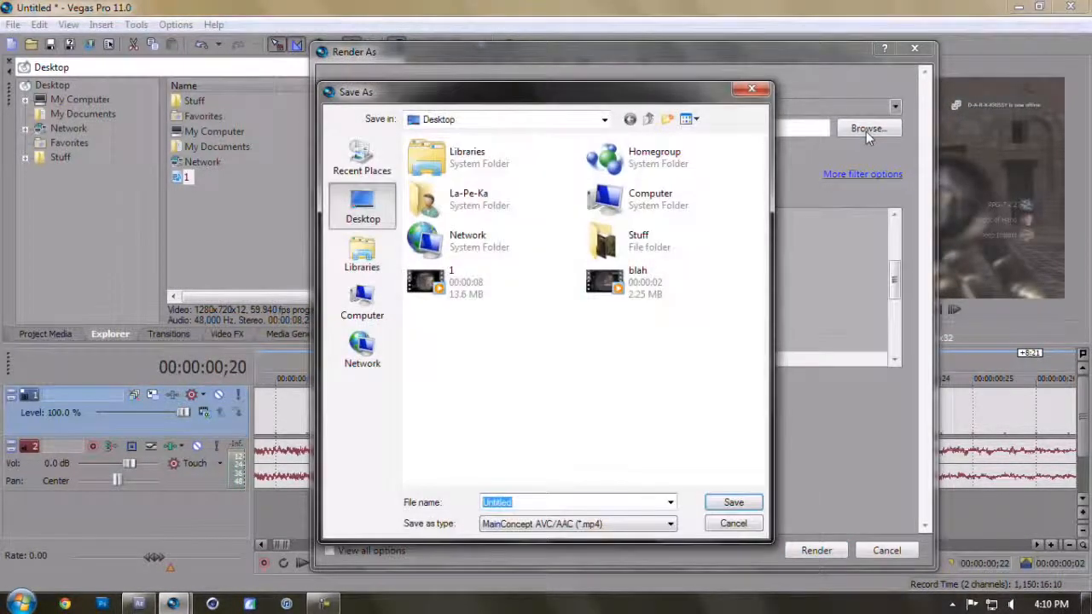
pyautogui.write('1v1.mp4')
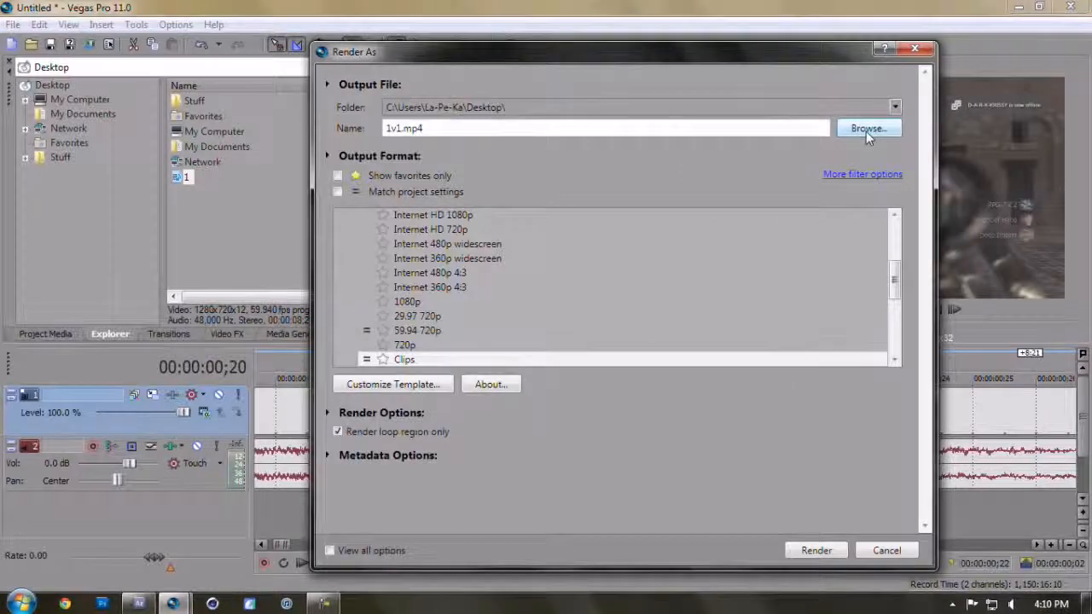
pyautogui.click(815, 550)
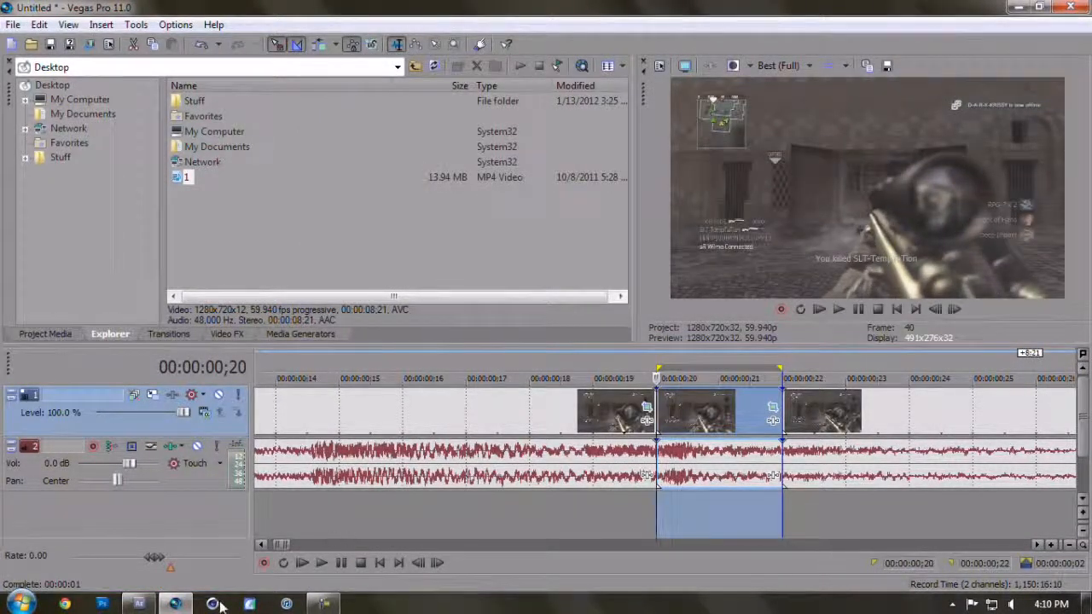
# Step: Switch to After Effects and delete all items from the project
pyautogui.click(175, 604)
pyautogui.click(139, 604)
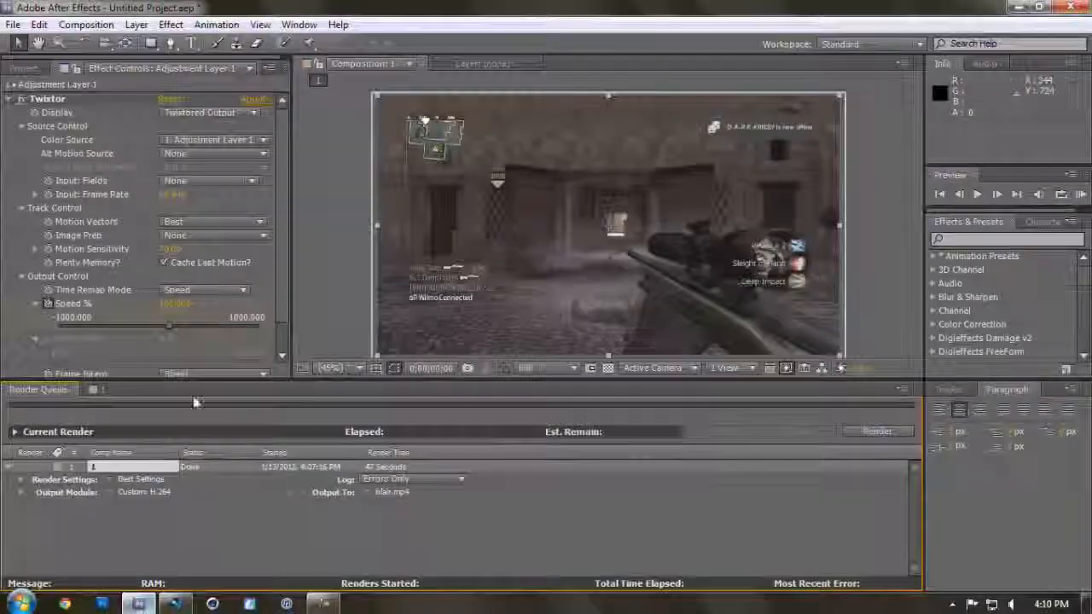
pyautogui.click(25, 68)
pyautogui.hotkey('ctrl', 'a')
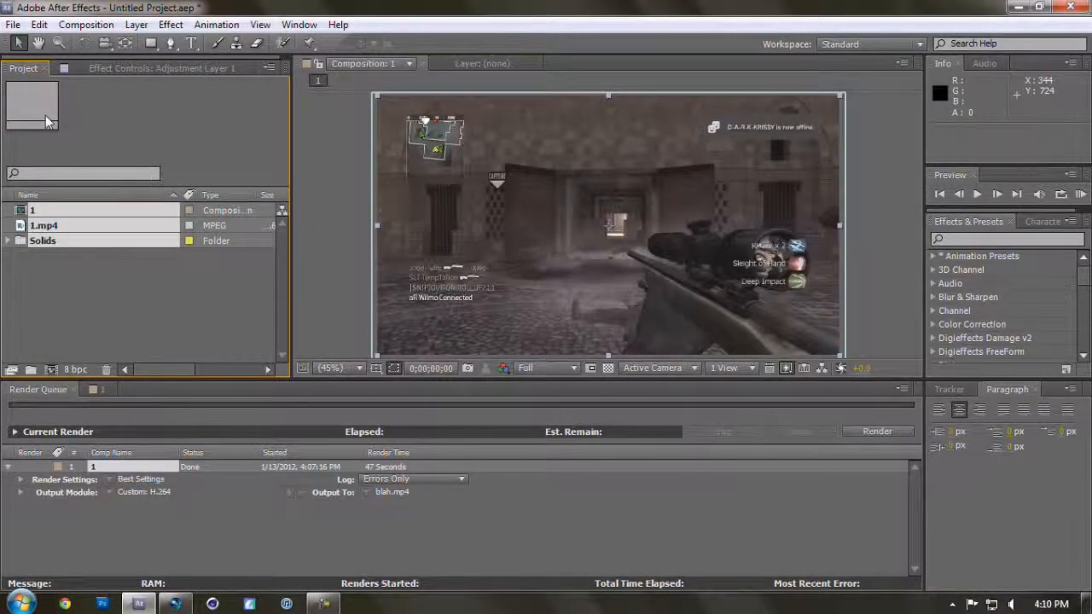
pyautogui.press('Delete')
pyautogui.press('Return')
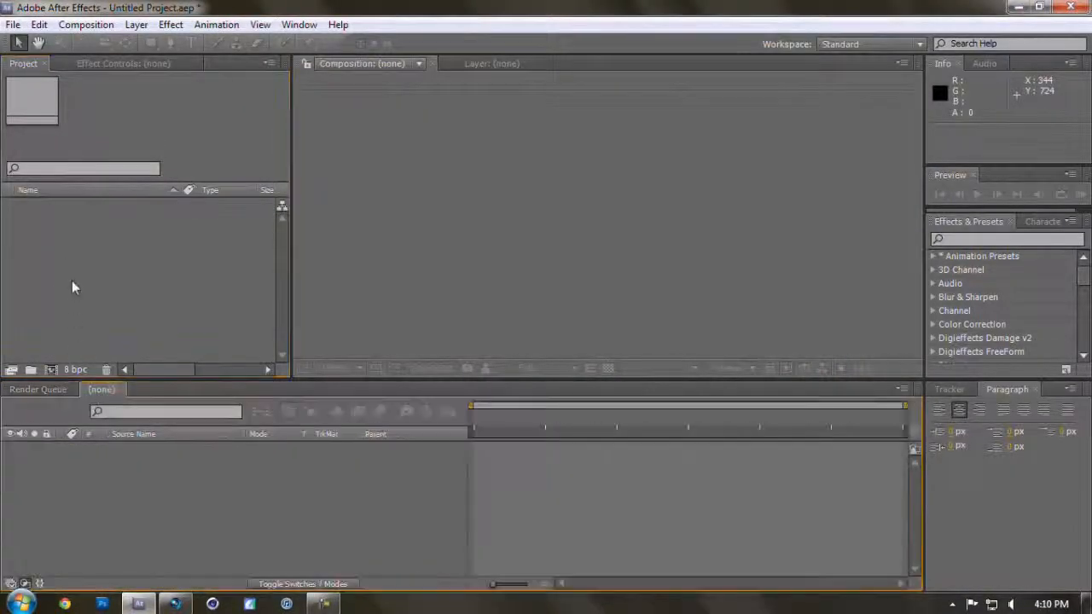
# Step: Import 1v1.mp4 from the Desktop and create a composition from it
pyautogui.doubleClick(72, 288)
pyautogui.doubleClick(460, 317)
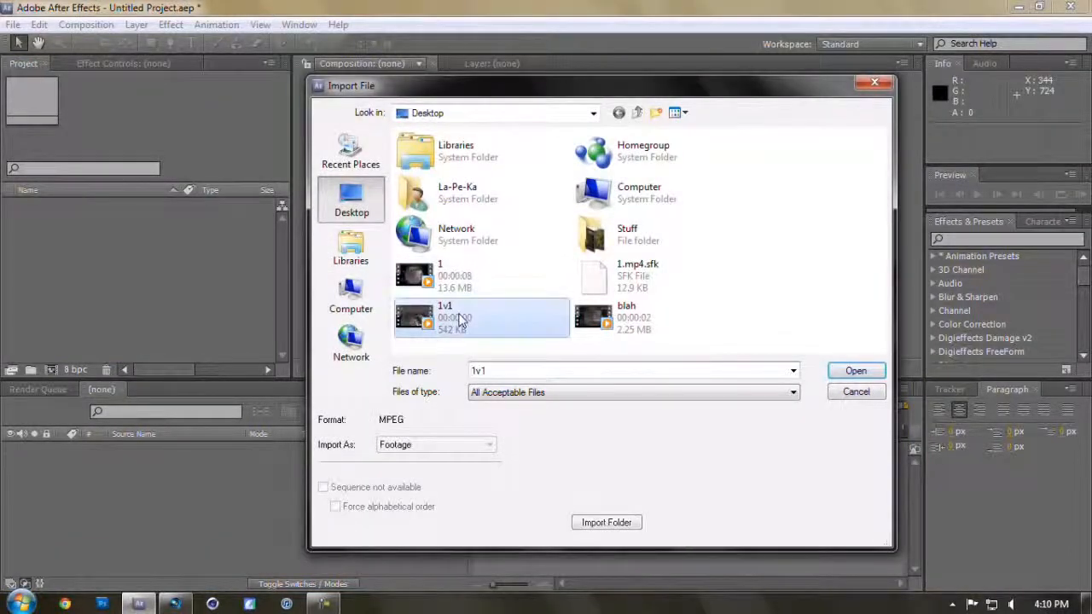
pyautogui.moveTo(61, 230); pyautogui.dragTo(99, 463)
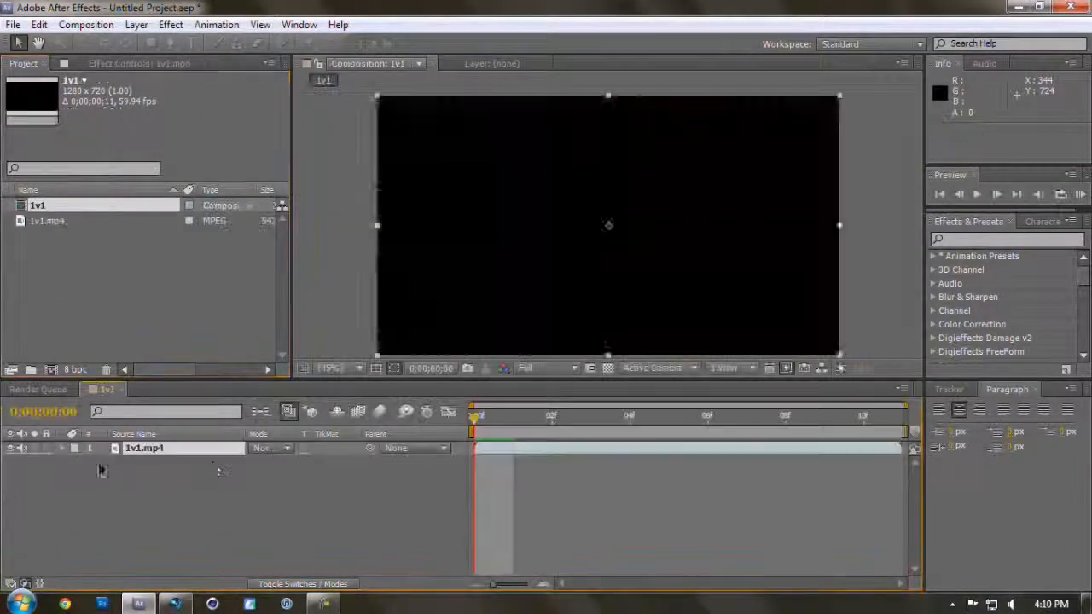
# Step: Trim the end of the 1v1.mp4 layer to a duration of 3 frames and return to the first frame
pyautogui.moveTo(474, 418); pyautogui.dragTo(591, 425)
pyautogui.moveTo(892, 452); pyautogui.dragTo(595, 465)
pyautogui.moveTo(590, 425); pyautogui.dragTo(465, 438)
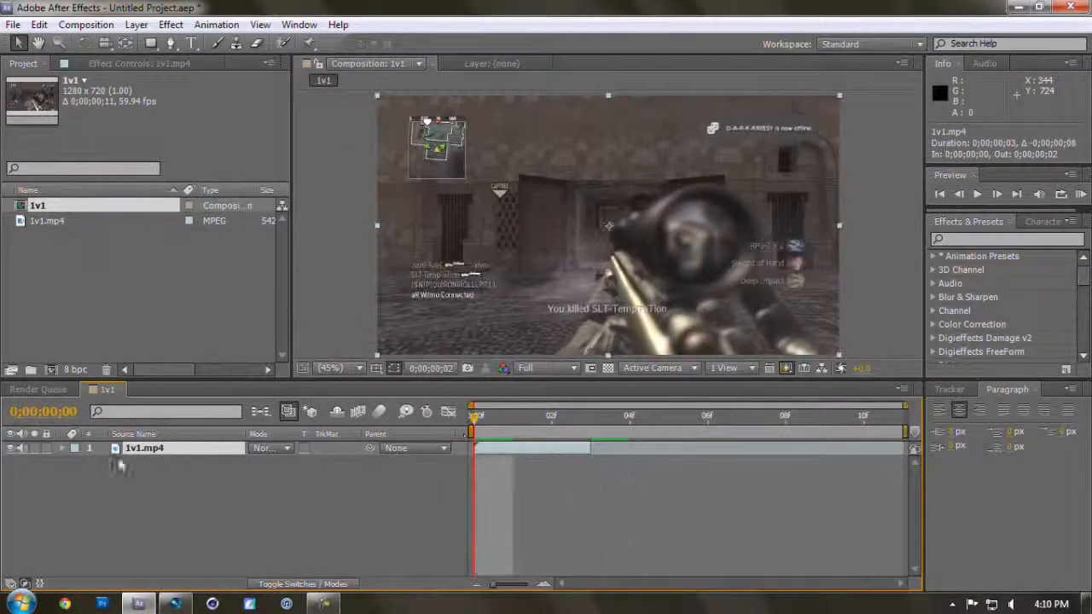
# Step: Enable frame blending for the 1v1 composition
pyautogui.rightClick(158, 474)
pyautogui.click(243, 481)
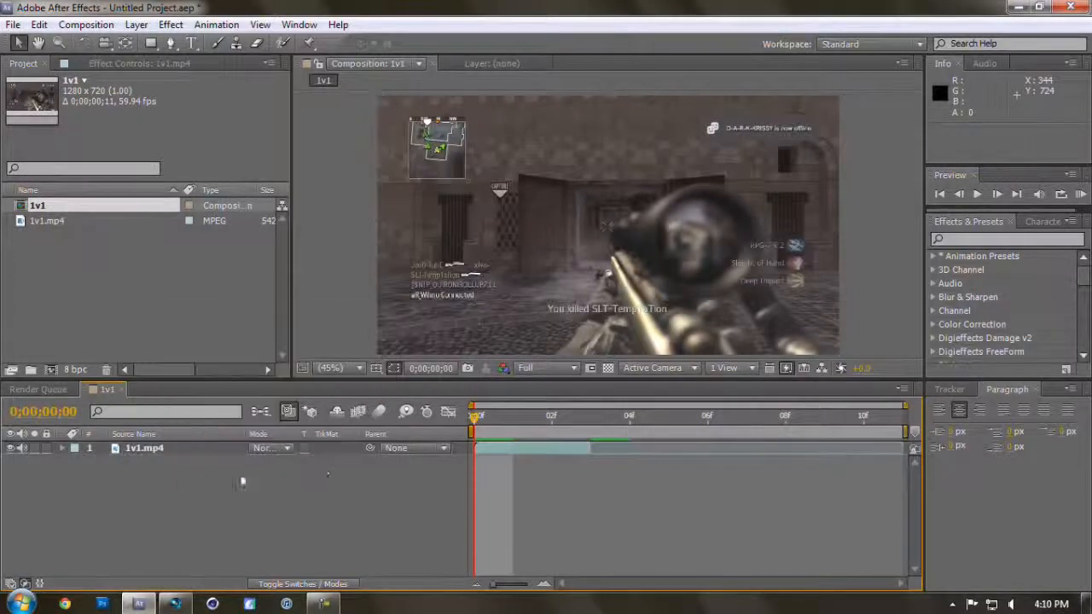
pyautogui.click(358, 413)
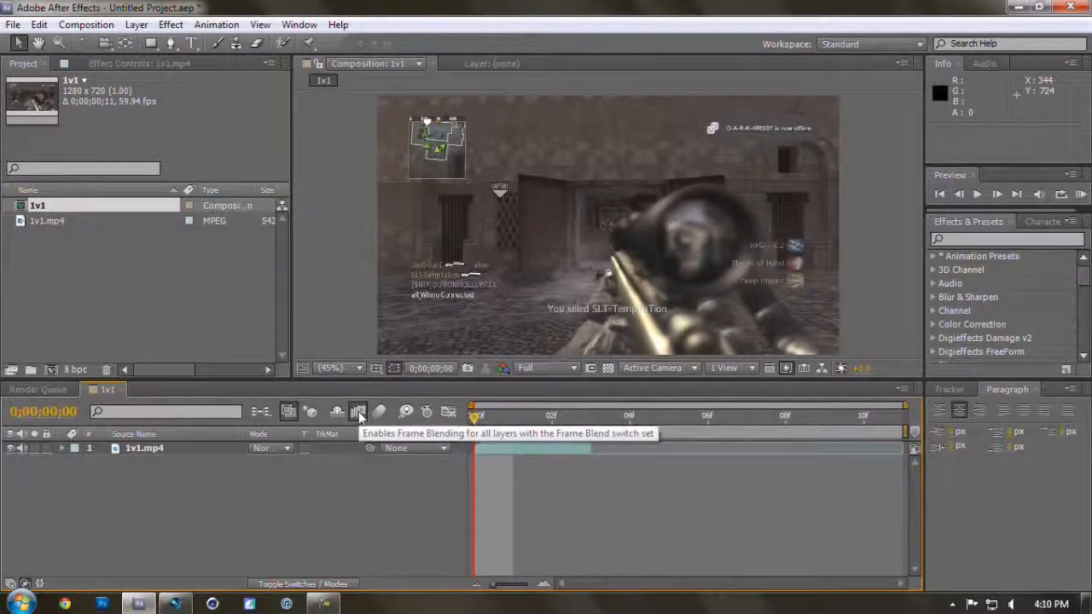
# Step: Enable time remapping on the 1v1.mp4 layer
pyautogui.click(132, 25)
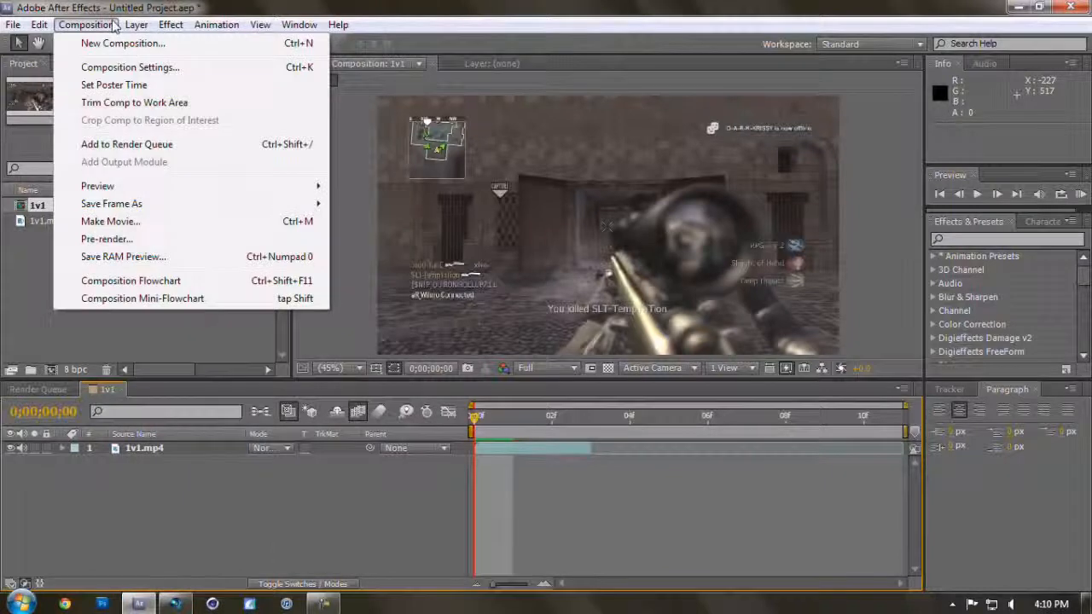
pyautogui.click(136, 27)
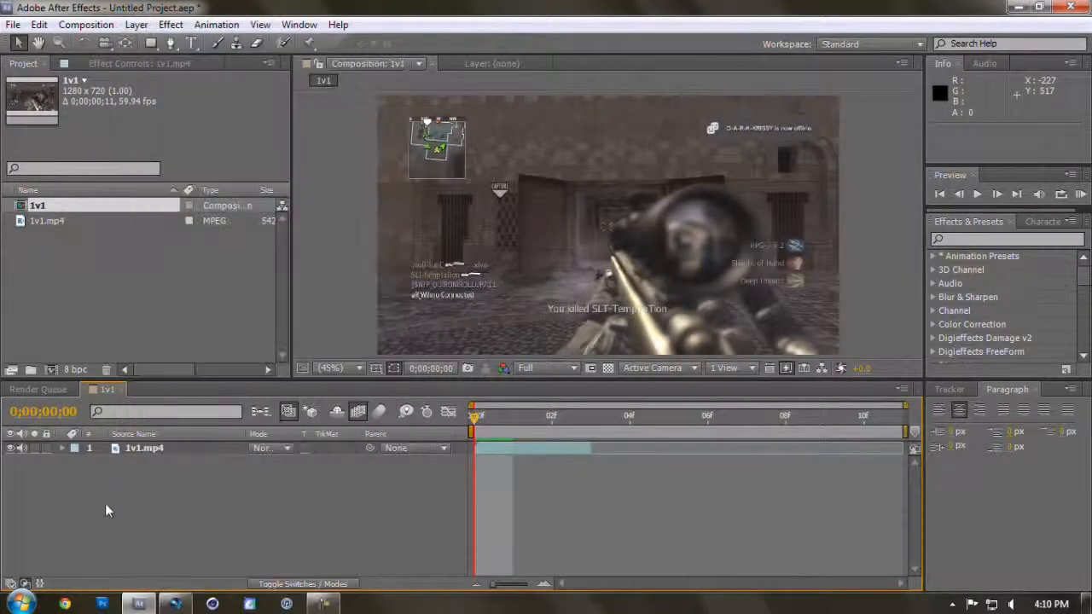
pyautogui.click(139, 449)
pyautogui.click(135, 25)
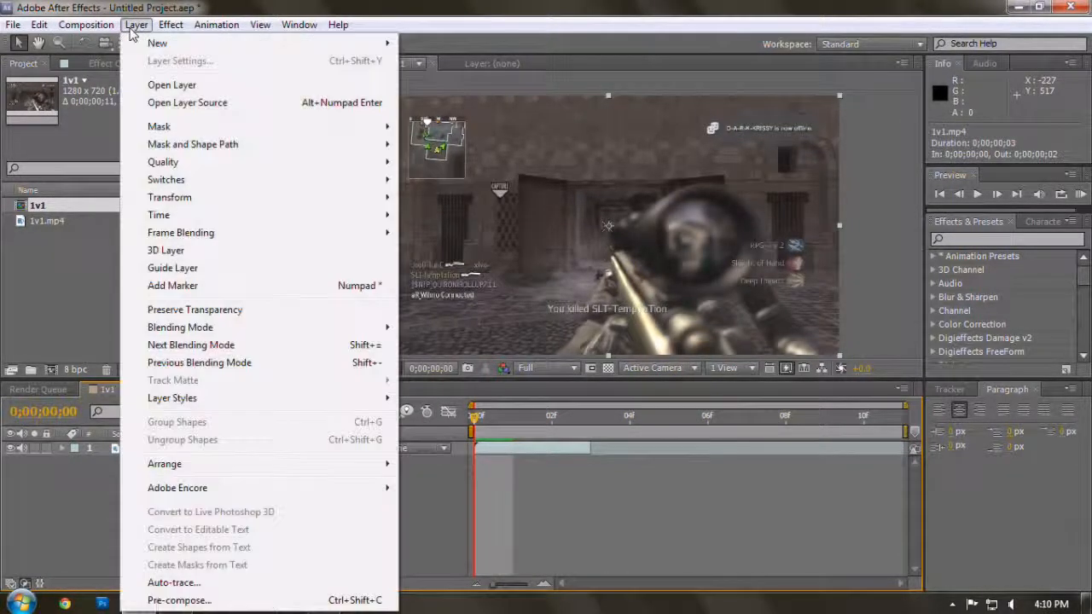
pyautogui.moveTo(337, 235)
pyautogui.click(431, 269)
pyautogui.click(136, 25)
pyautogui.moveTo(376, 219)
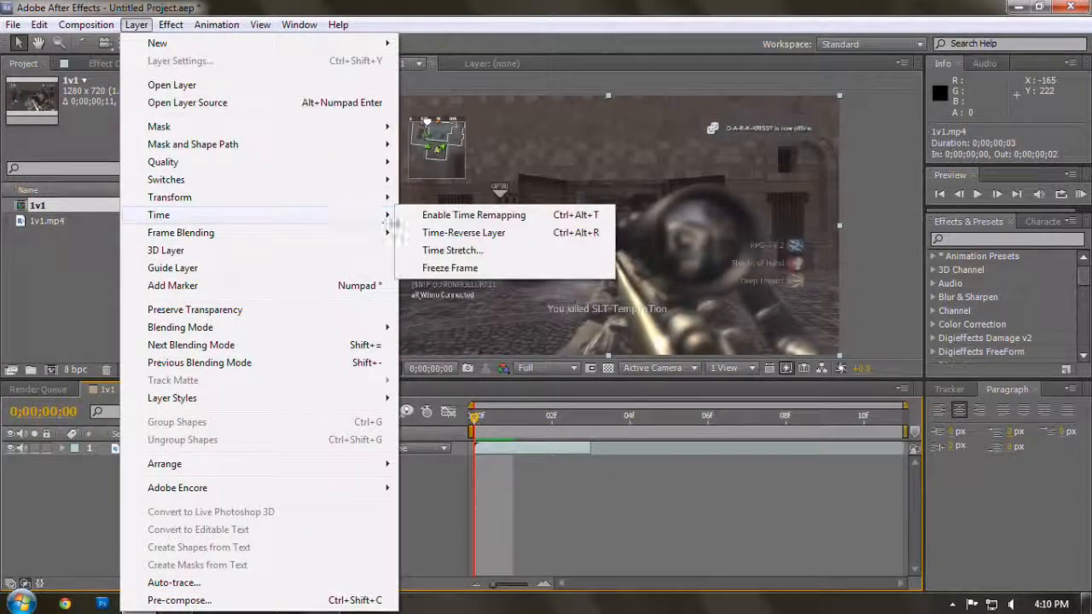
pyautogui.click(444, 216)
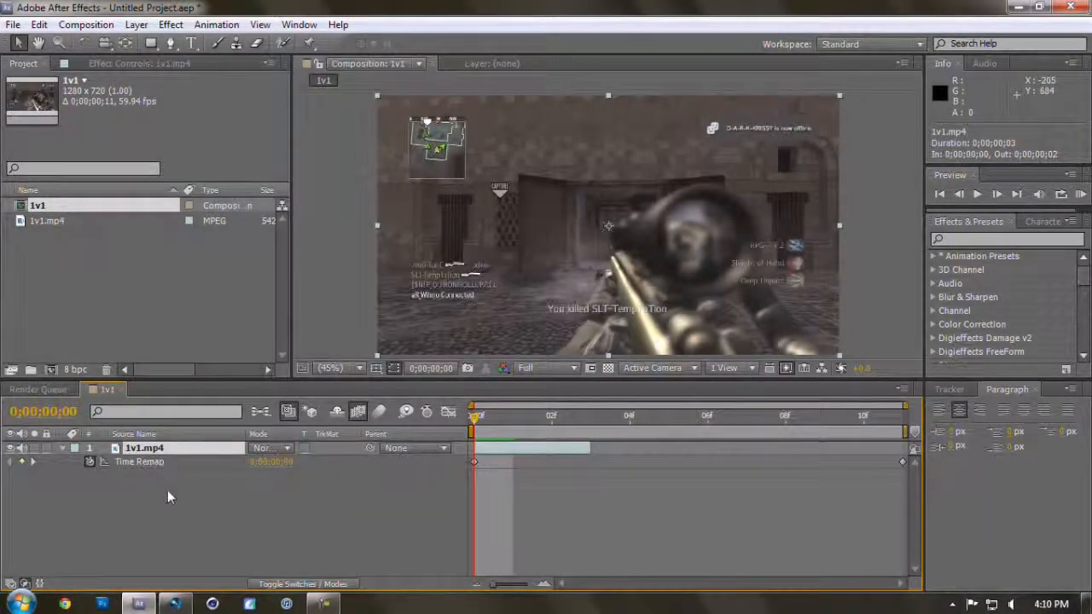
# Step: Add an adjustment layer above 1v1.mp4 and extend the 1v1.mp4 layer to the end of the composition
pyautogui.rightClick(167, 498)
pyautogui.moveTo(288, 341)
pyautogui.click(452, 462)
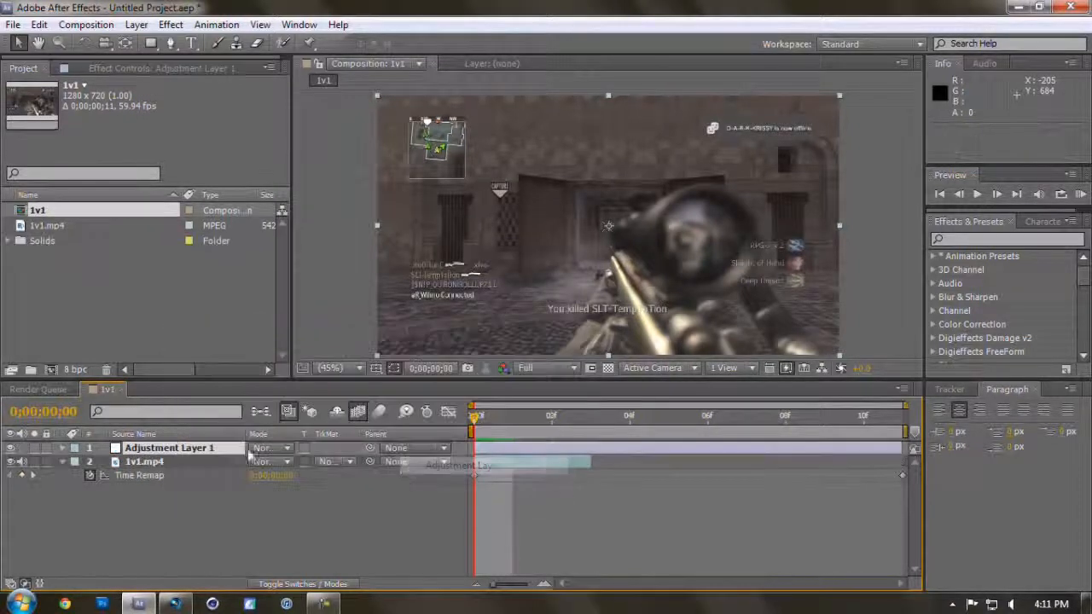
pyautogui.click(162, 459)
pyautogui.press('Return')
pyautogui.click(162, 447)
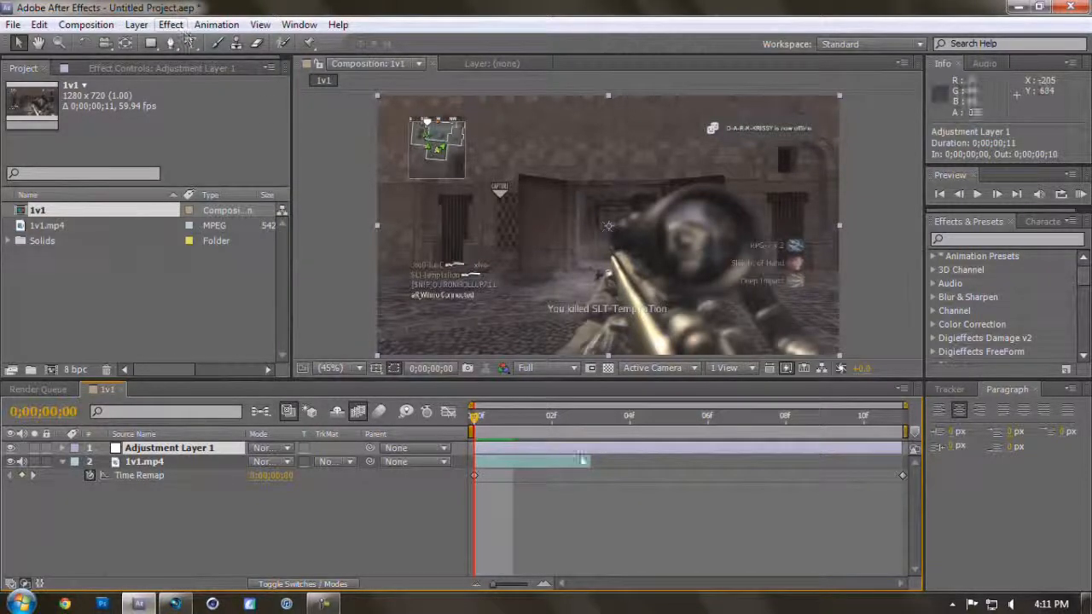
pyautogui.moveTo(590, 462); pyautogui.dragTo(888, 462)
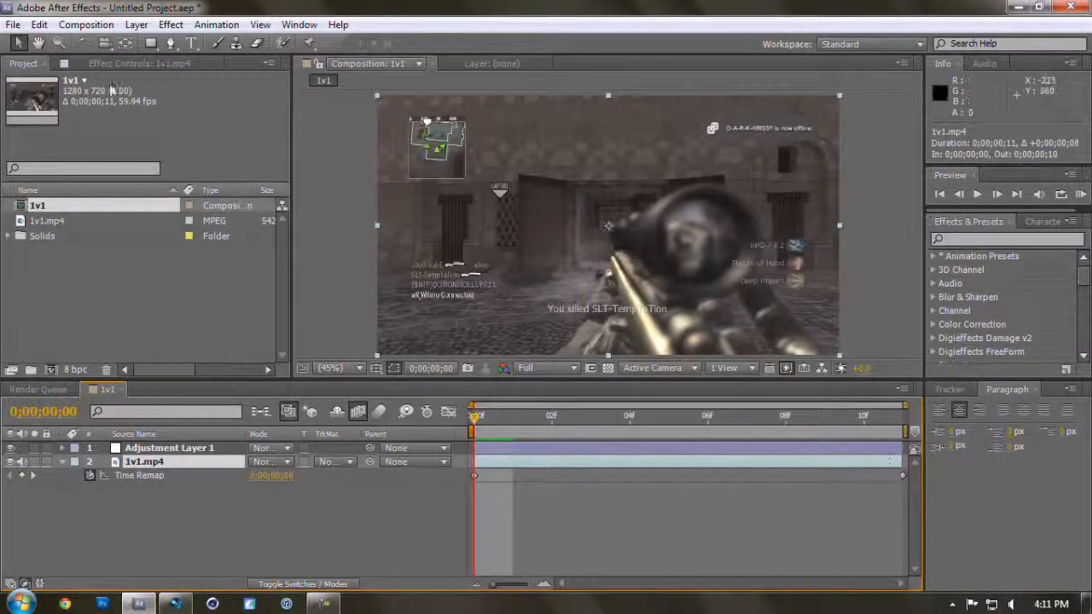
pyautogui.click(170, 25)
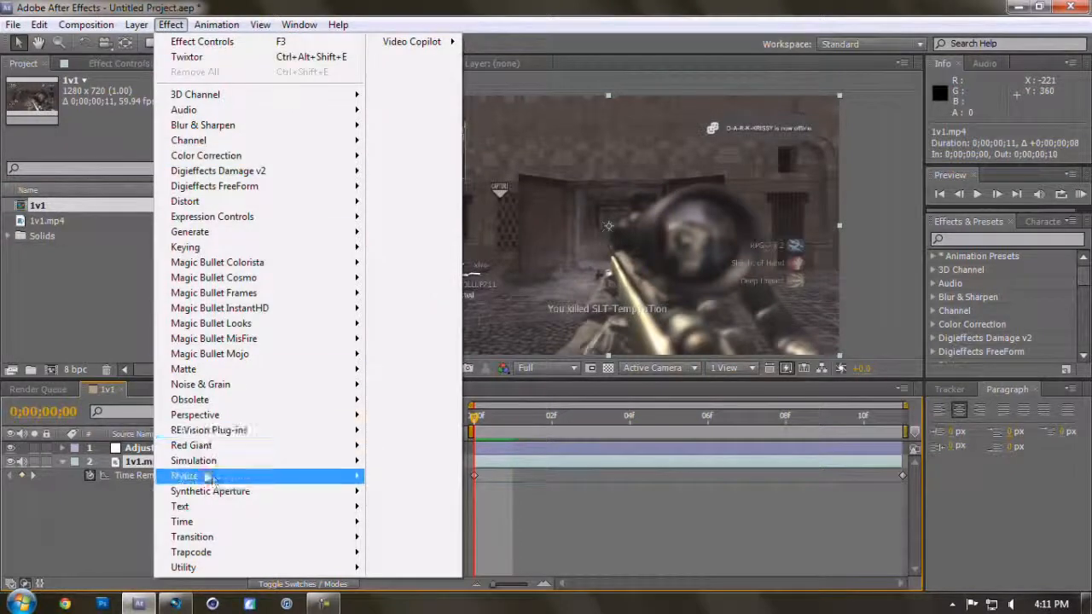
pyautogui.moveTo(241, 434)
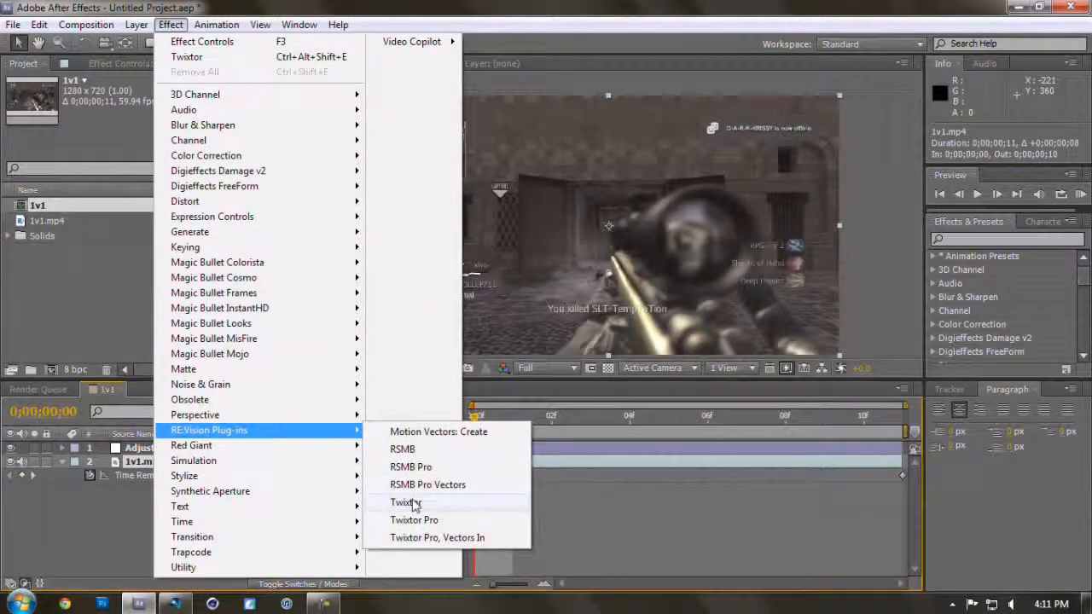
pyautogui.click(409, 494)
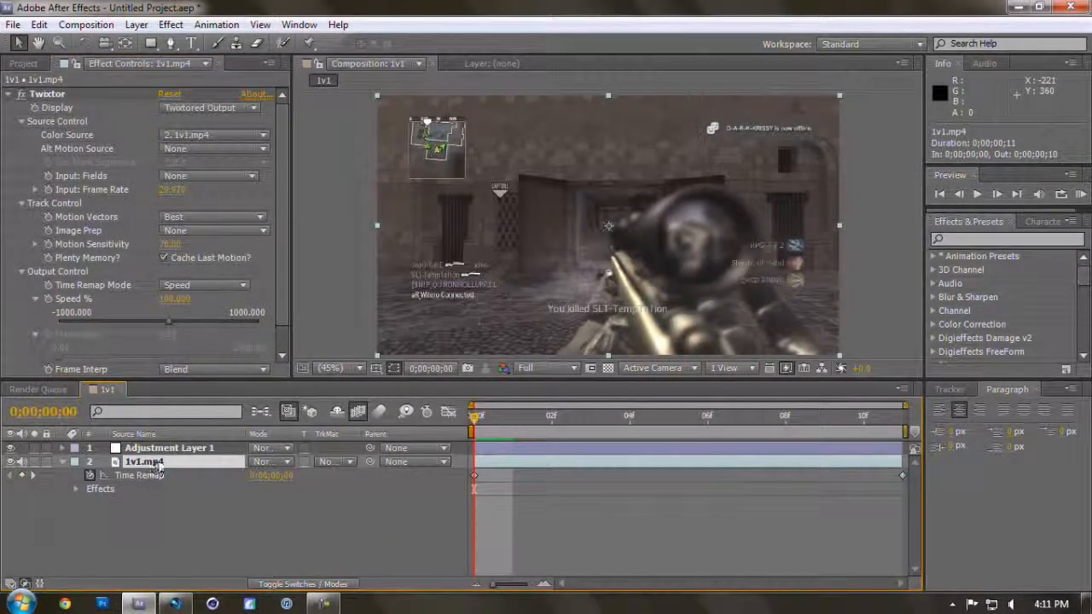
# Step: Apply the Twixtor effect to the adjustment layer with an input frame rate of 59.94 and a speed of 1%
pyautogui.click(162, 448)
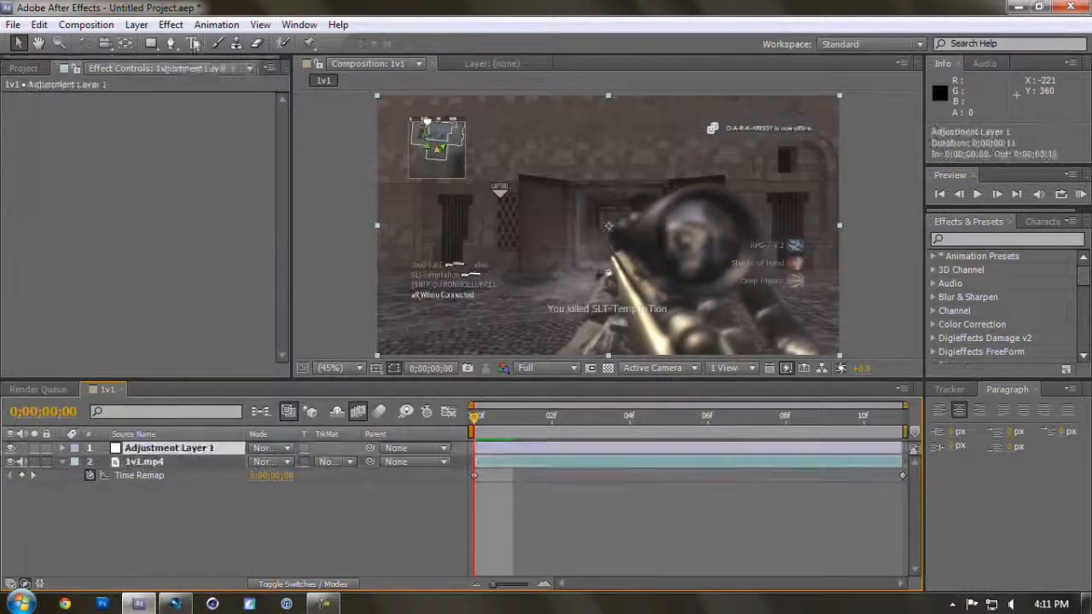
pyautogui.click(171, 25)
pyautogui.click(187, 56)
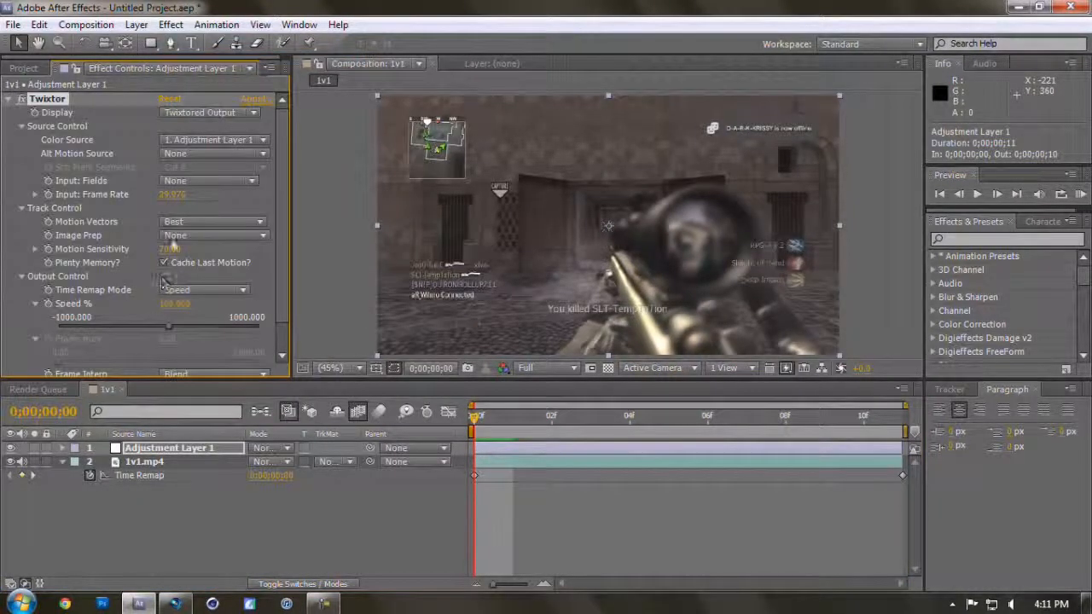
pyautogui.click(172, 195)
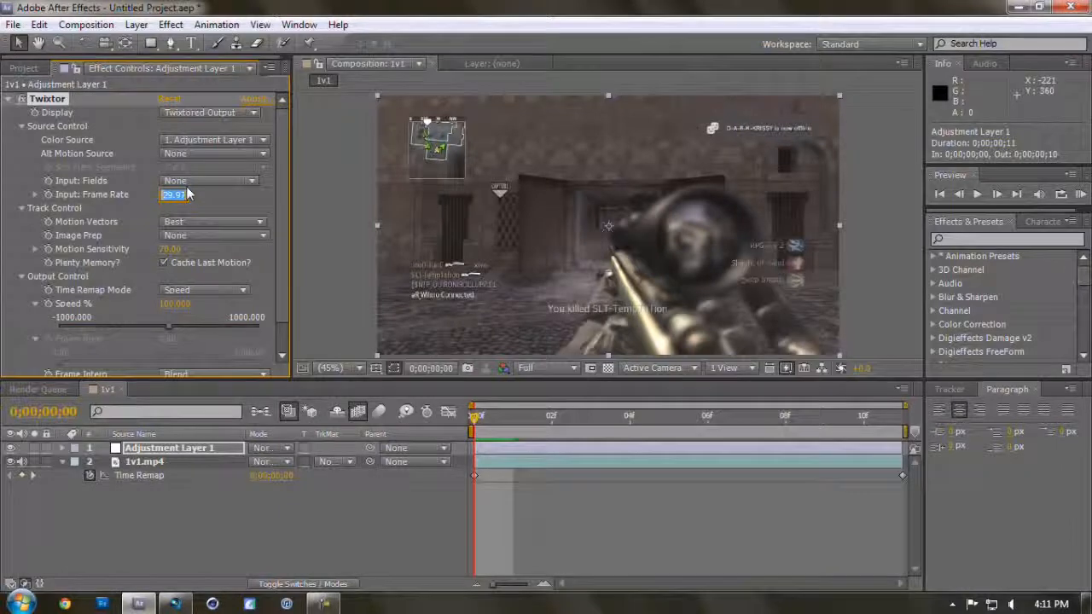
pyautogui.write('59.94')
pyautogui.press('Return')
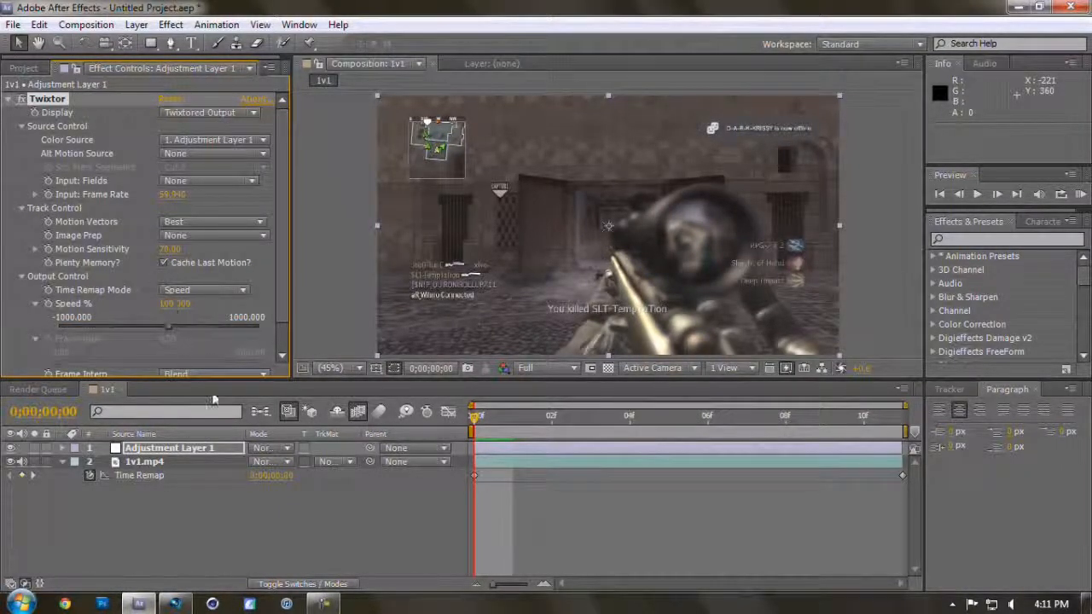
pyautogui.click(169, 305)
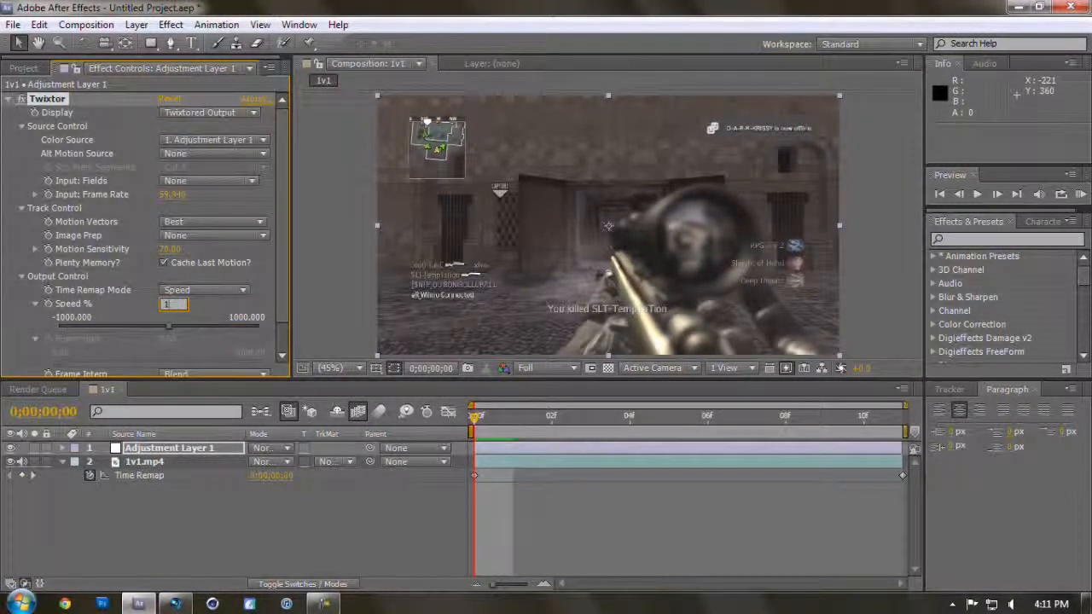
pyautogui.press('Return')
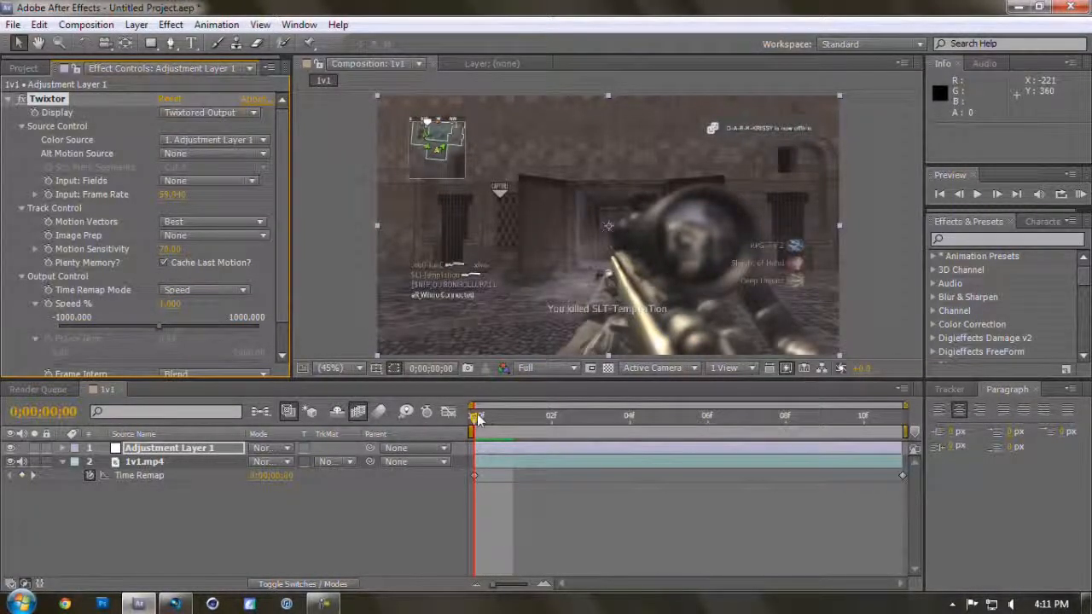
# Step: Increase the duration of the 1v1 composition to about 10 seconds
pyautogui.moveTo(480, 418); pyautogui.dragTo(925, 436)
pyautogui.click(85, 24)
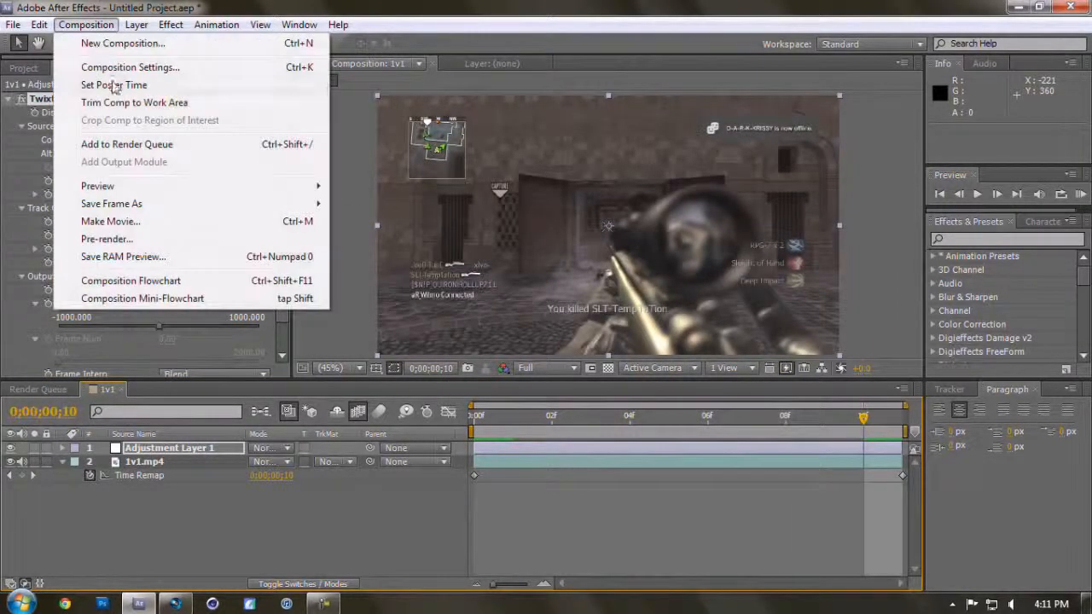
pyautogui.click(122, 67)
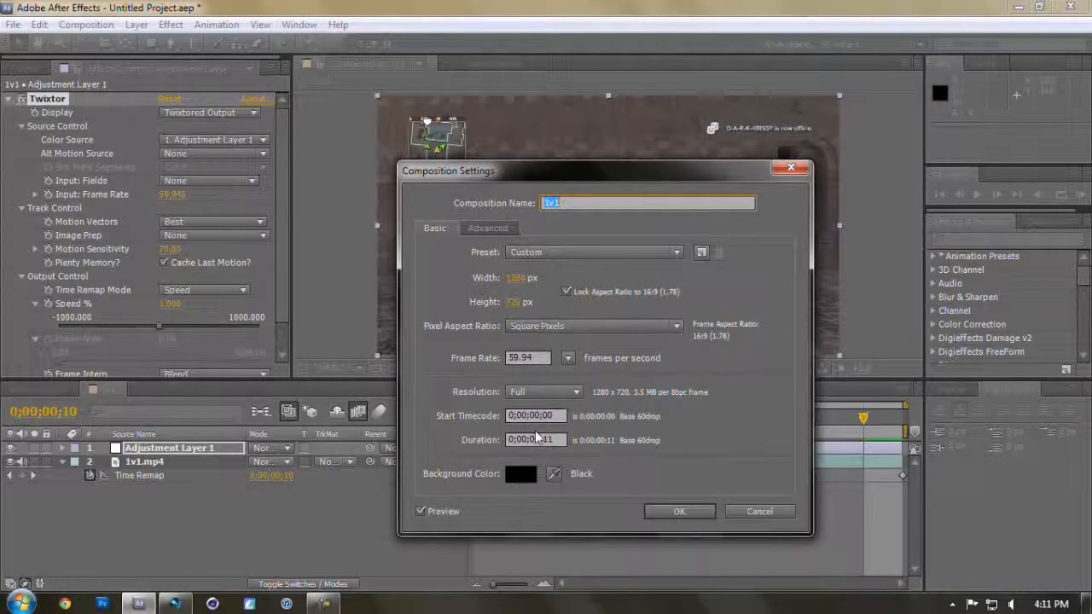
pyautogui.click(537, 438)
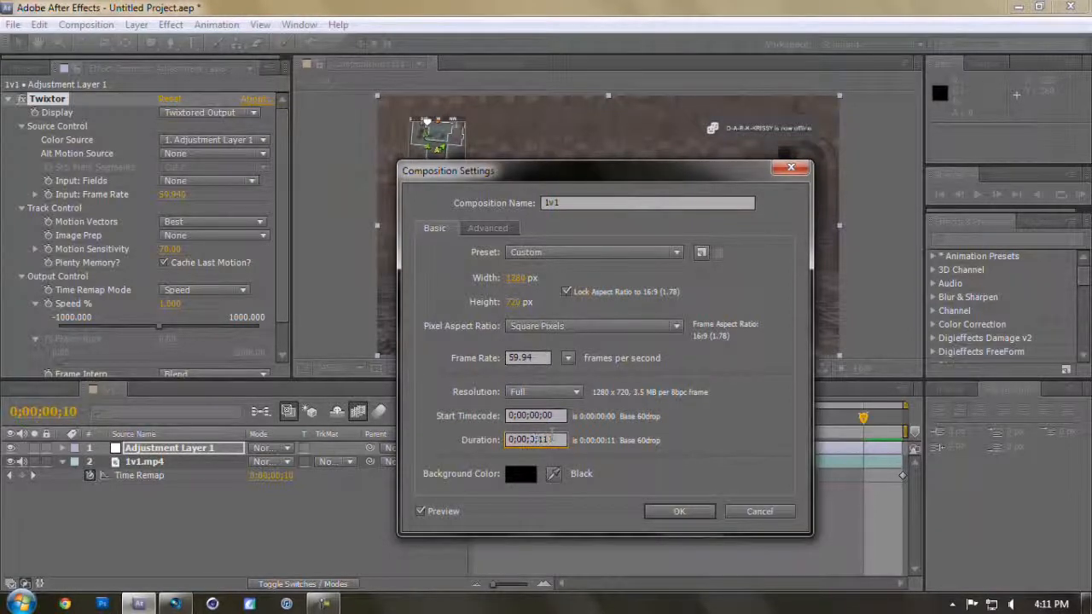
pyautogui.press('Return')
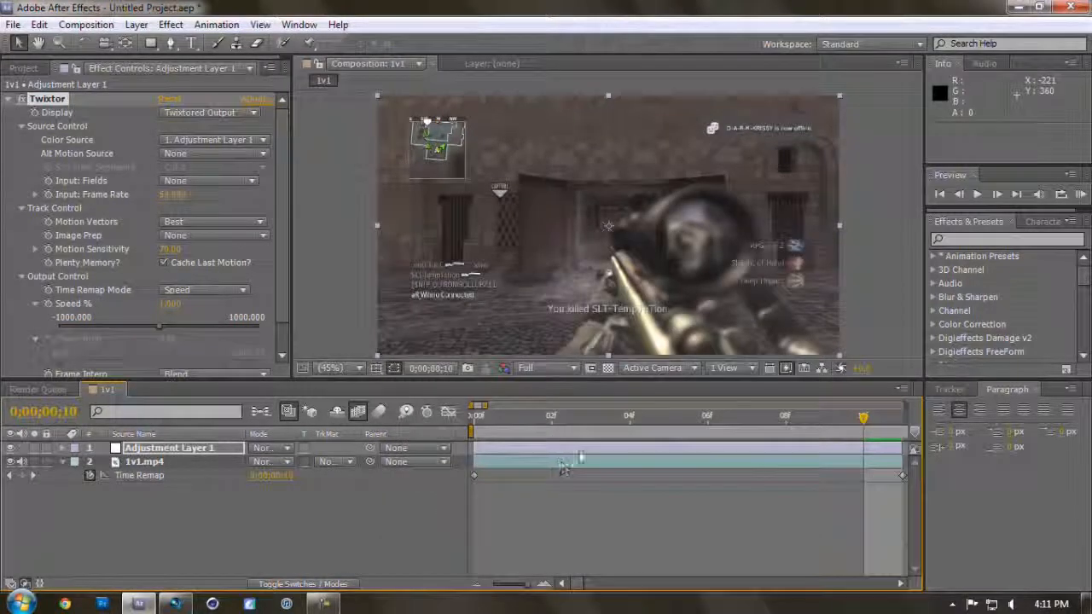
# Step: Extend the 1v1.mp4 layer and the adjustment layer to about 7.5 seconds, checking the slowed footage
pyautogui.moveTo(487, 407); pyautogui.dragTo(650, 407)
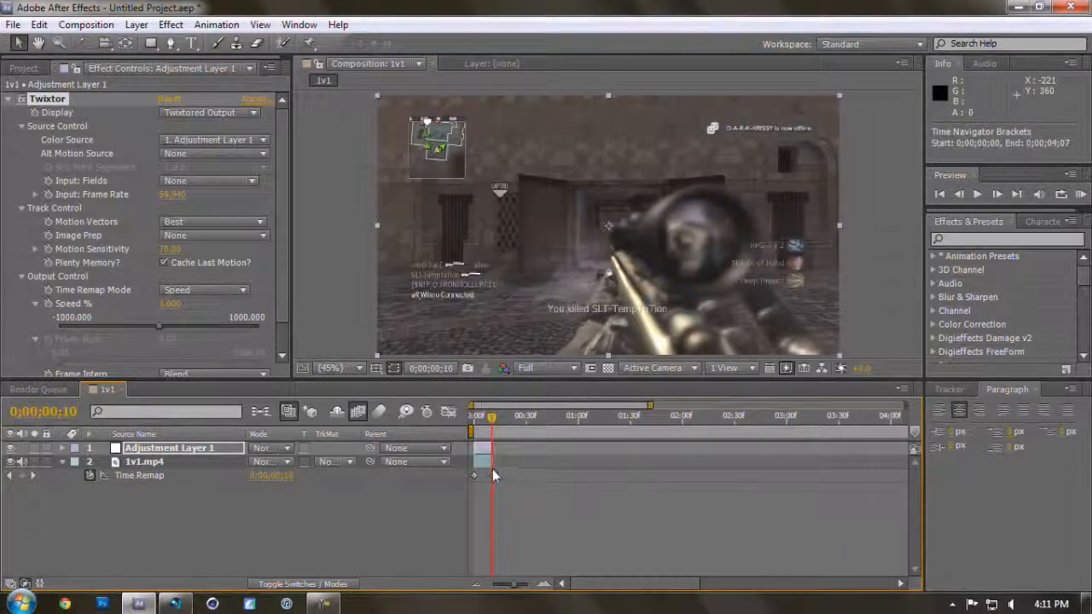
pyautogui.moveTo(494, 461); pyautogui.dragTo(730, 463)
pyautogui.moveTo(493, 448); pyautogui.dragTo(739, 448)
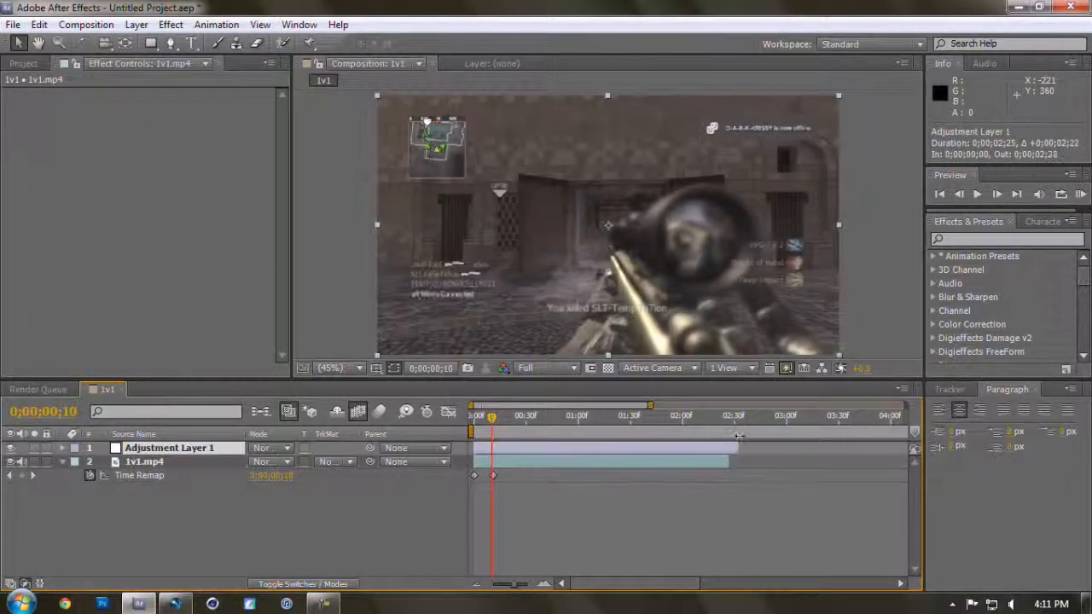
pyautogui.moveTo(492, 417); pyautogui.dragTo(718, 433)
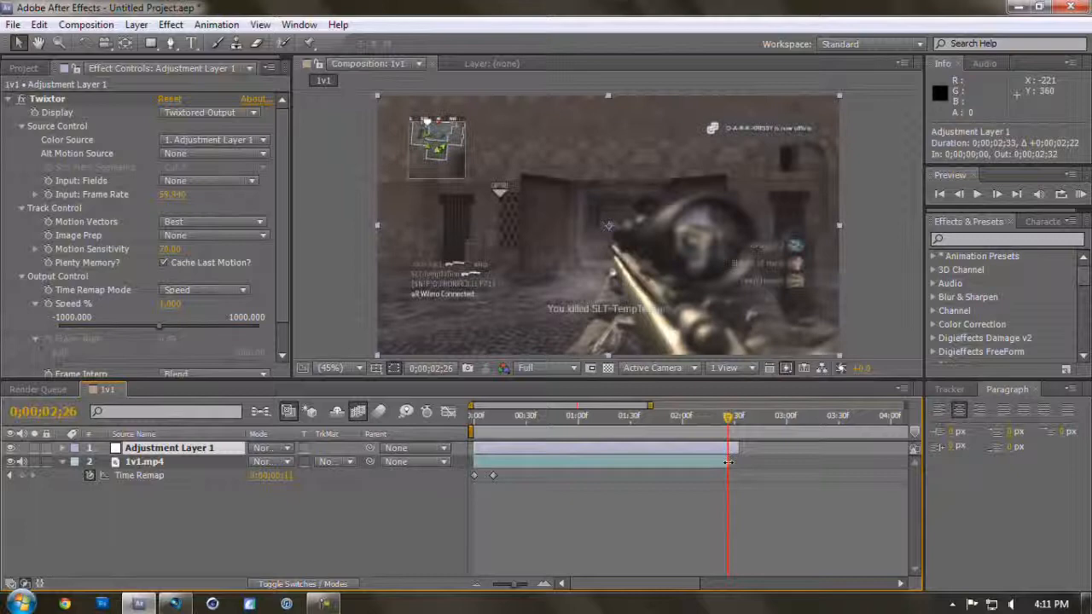
pyautogui.click(734, 462)
pyautogui.click(740, 447)
pyautogui.moveTo(792, 420); pyautogui.dragTo(760, 424)
pyautogui.moveTo(825, 462); pyautogui.dragTo(912, 462)
pyautogui.moveTo(638, 407); pyautogui.dragTo(468, 408)
pyautogui.moveTo(662, 447); pyautogui.dragTo(875, 448)
# Step: End the work area at about 0;00;04;50 and trim the composition to it
pyautogui.moveTo(788, 424); pyautogui.dragTo(733, 428)
pyautogui.moveTo(817, 405); pyautogui.dragTo(679, 455)
pyautogui.rightClick(665, 432)
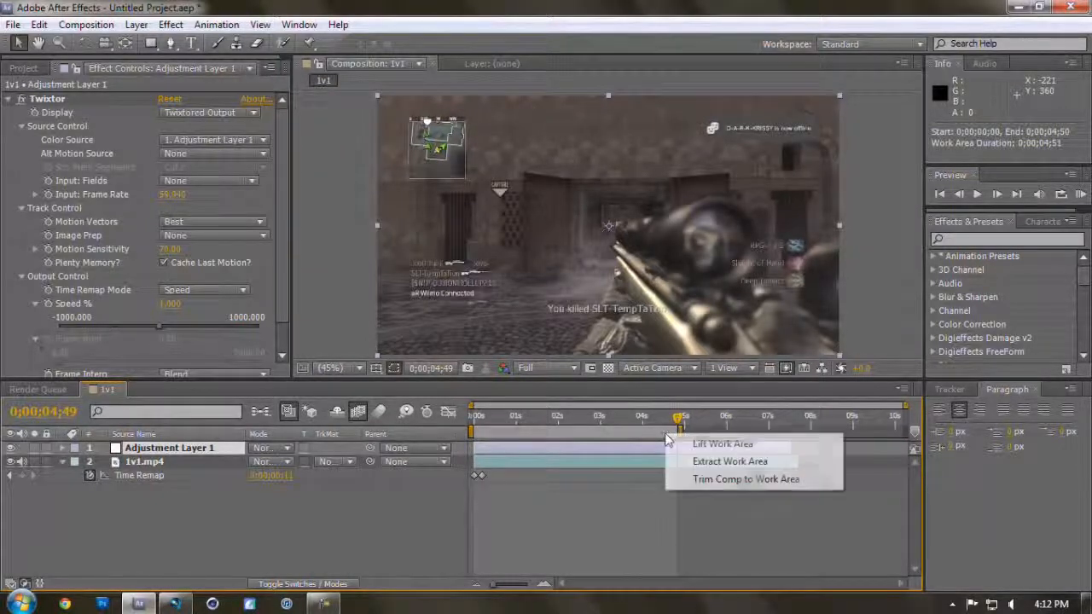
pyautogui.click(701, 479)
pyautogui.moveTo(429, 441); pyautogui.dragTo(928, 444)
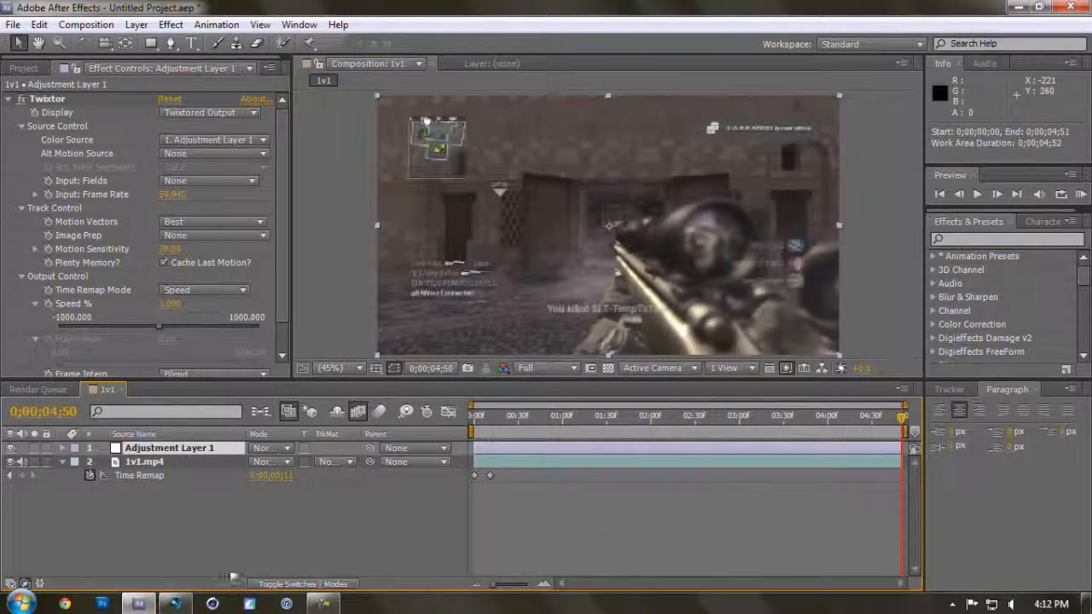
# Step: Add the 1v1 composition to the render queue with H.264 as output format and audio output enabled
pyautogui.click(85, 24)
pyautogui.click(122, 144)
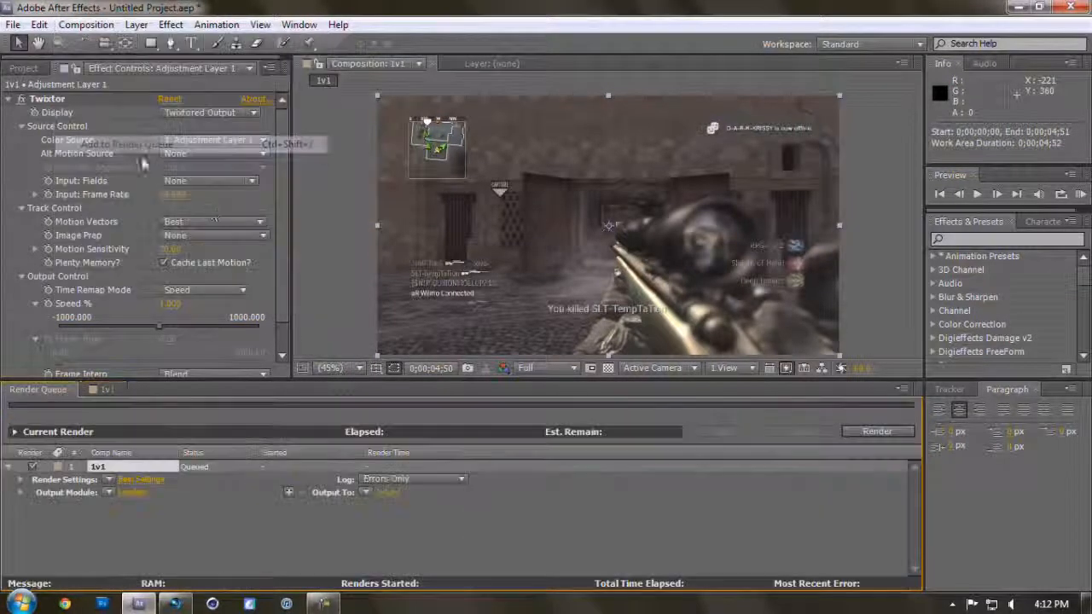
pyautogui.click(129, 492)
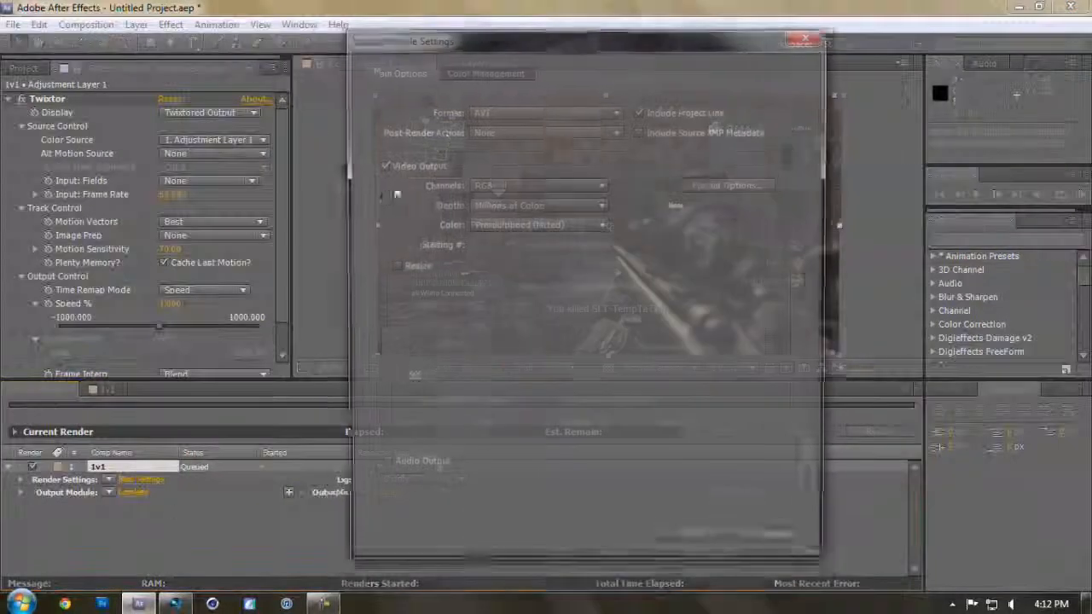
pyautogui.click(546, 111)
pyautogui.click(508, 218)
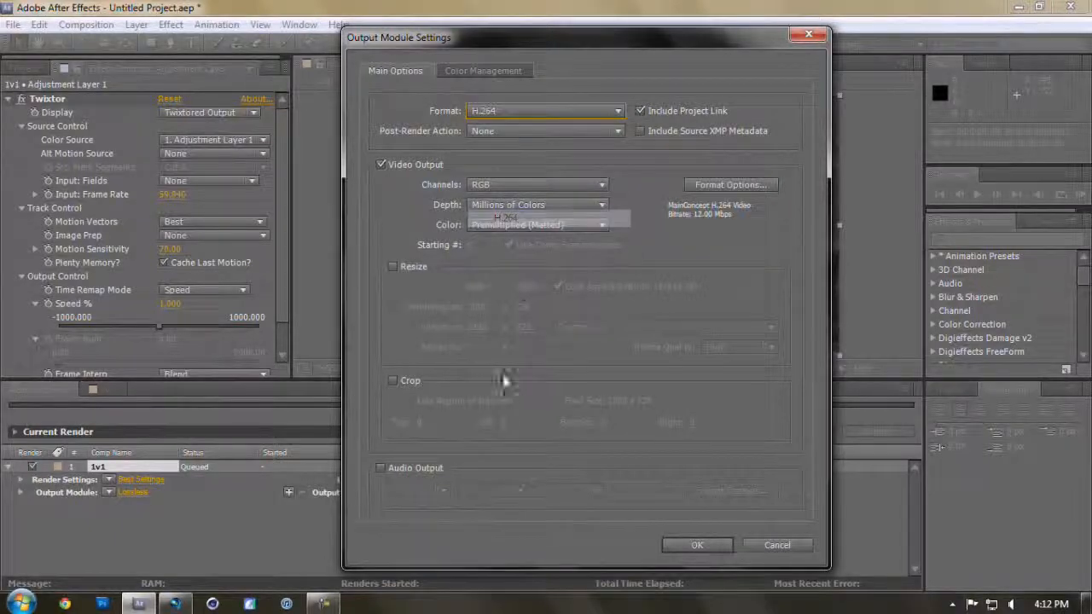
pyautogui.click(415, 469)
pyautogui.click(699, 544)
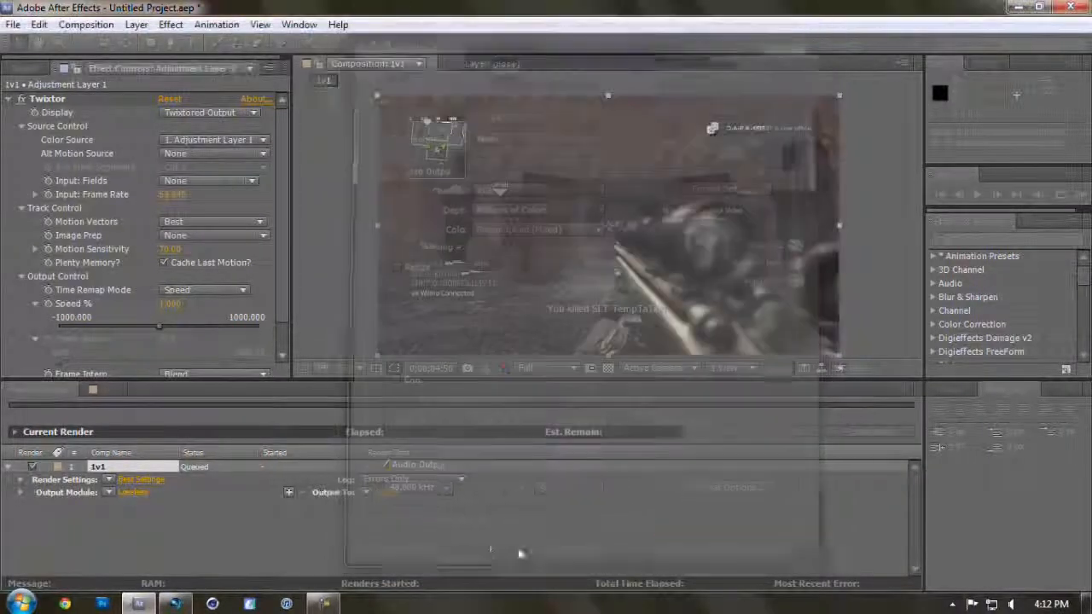
# Step: Render the queued composition to the Desktop as blah2.mp4 and minimize After Effects
pyautogui.click(391, 493)
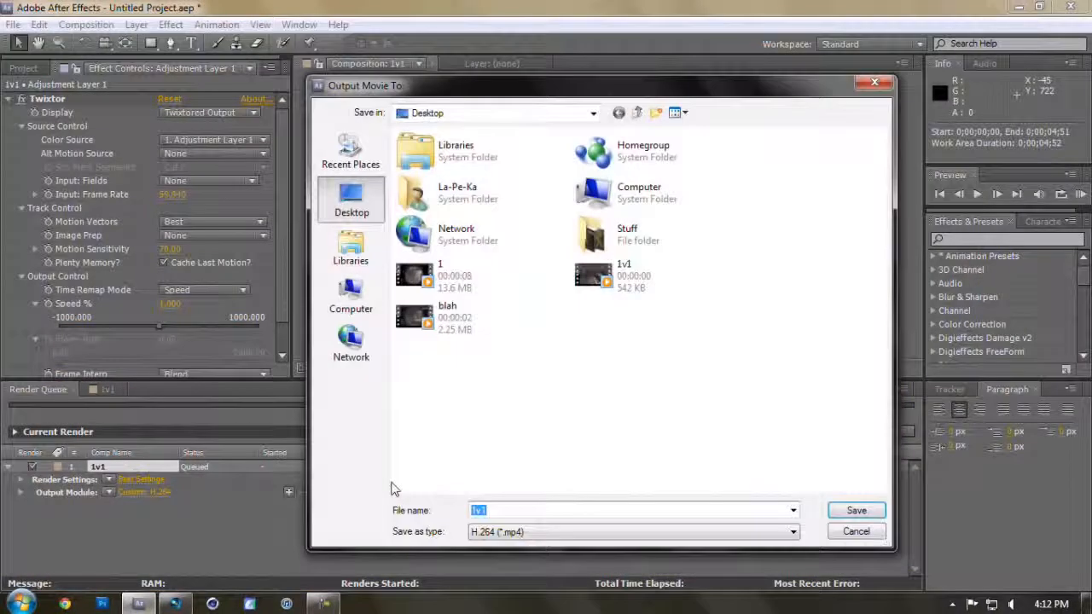
pyautogui.write('blah')
pyautogui.press('Return')
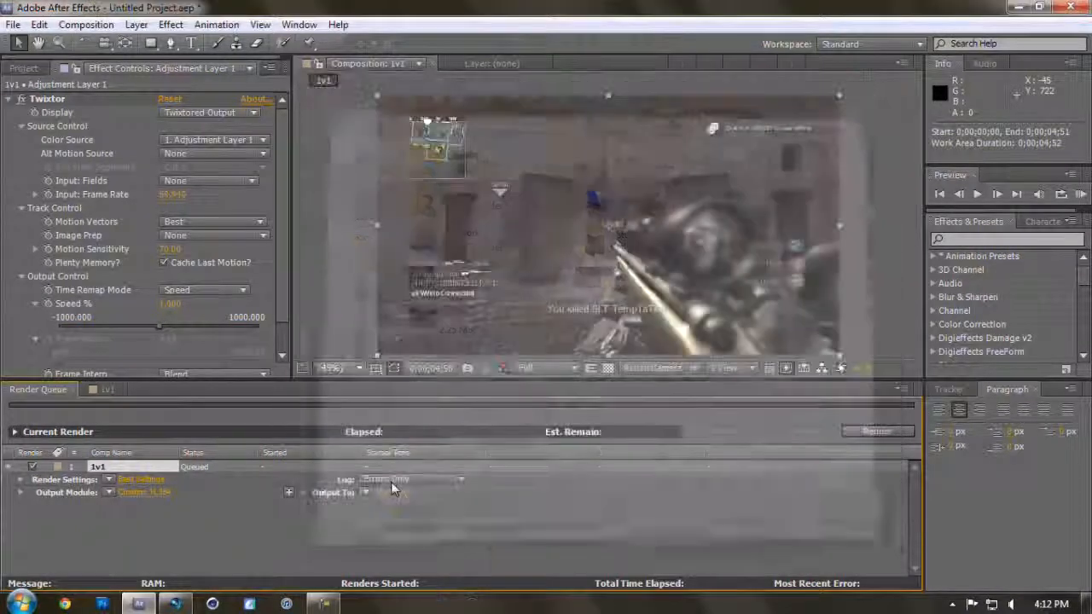
pyautogui.click(868, 430)
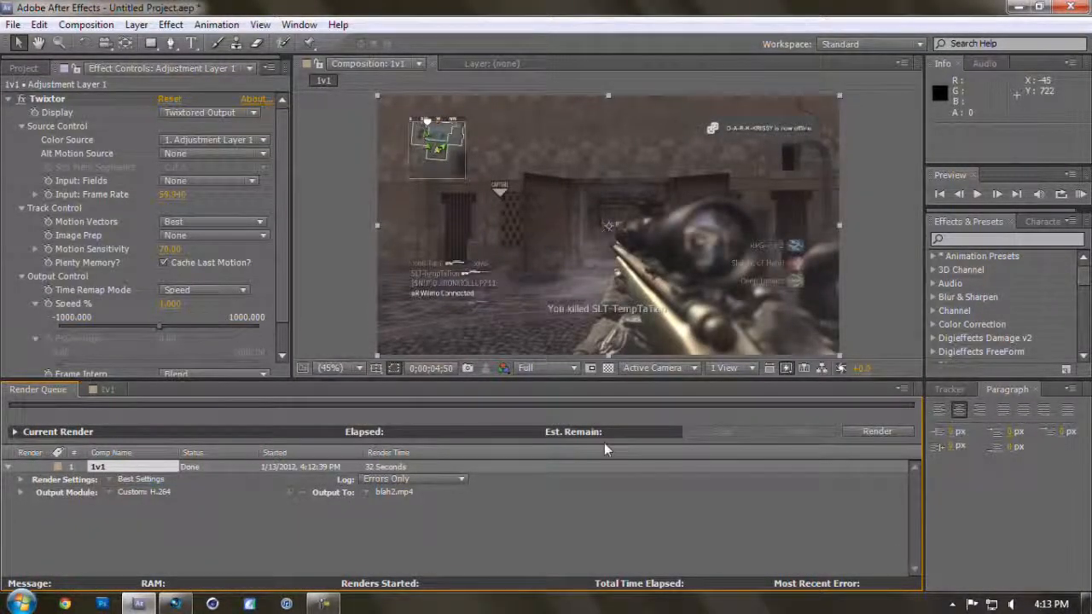
pyautogui.click(136, 605)
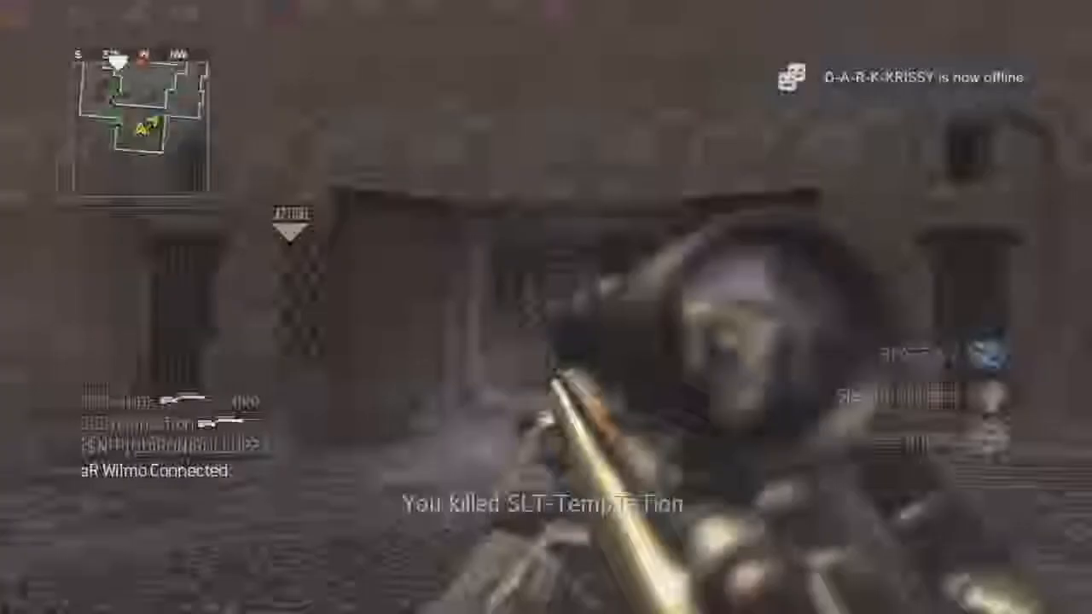